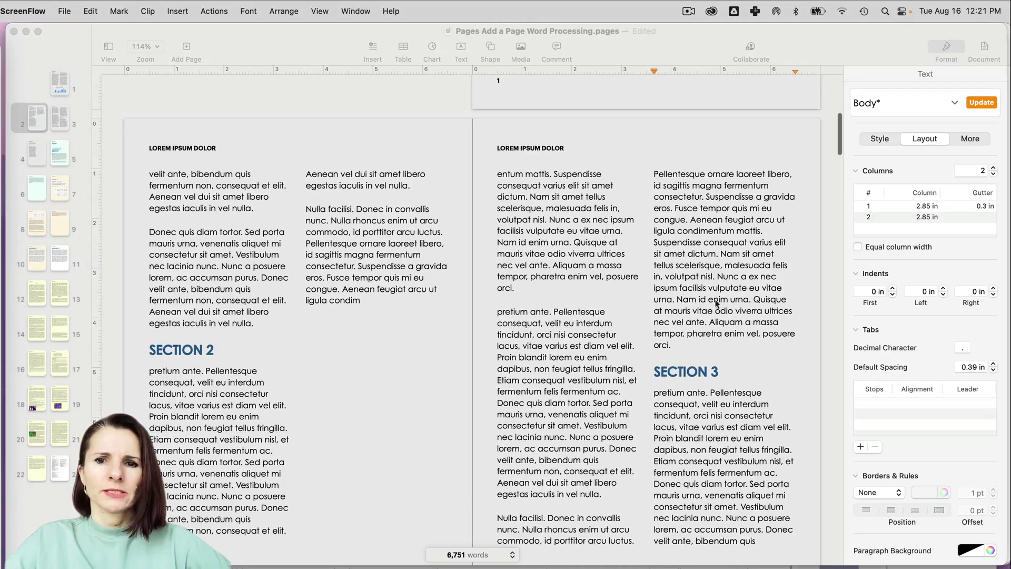
Step: Insert the atom symbol shape at the Section 2 heading and move it to the page's left edge, at about X 0 in, Y 4.87 in
scroll(649, 303, "up", 5)
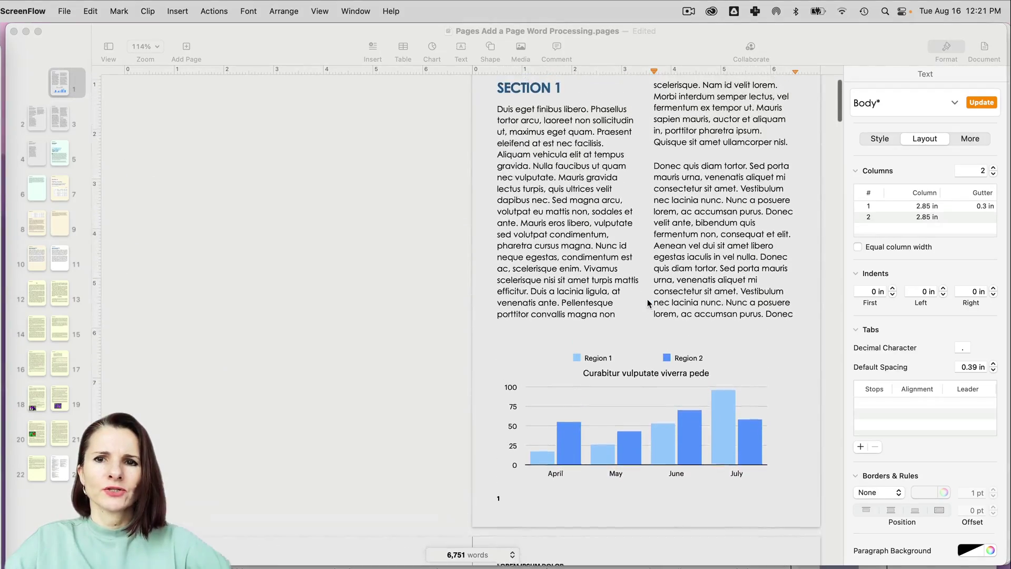
scroll(647, 299, "down", 15)
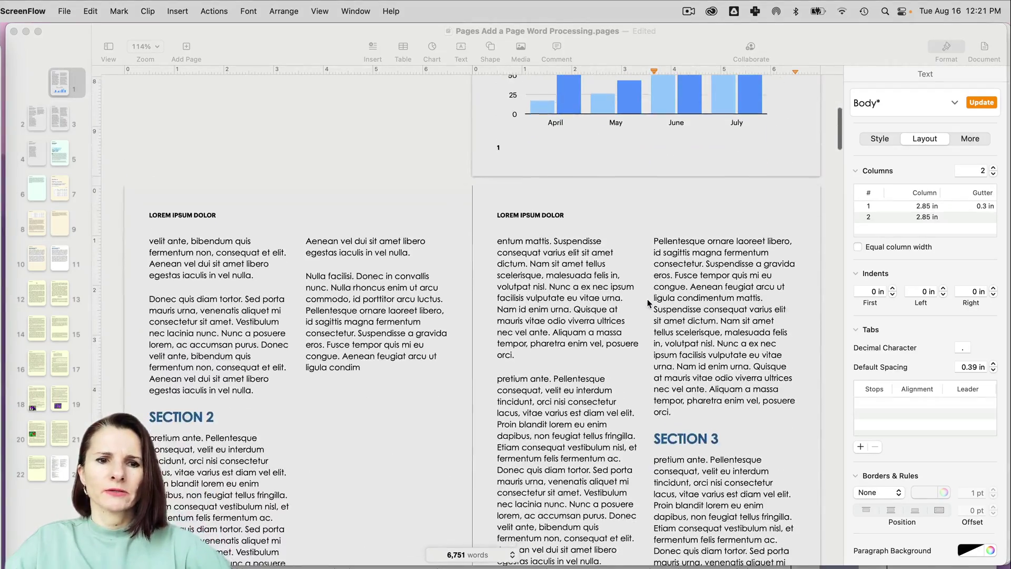
left_click(156, 278)
left_click(152, 280)
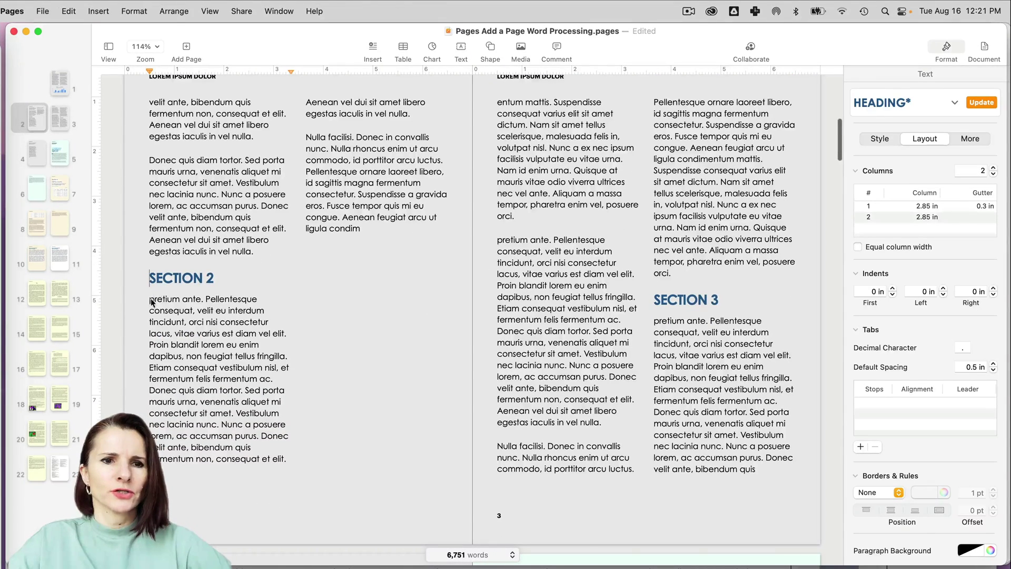
left_click(150, 299)
left_click(147, 279)
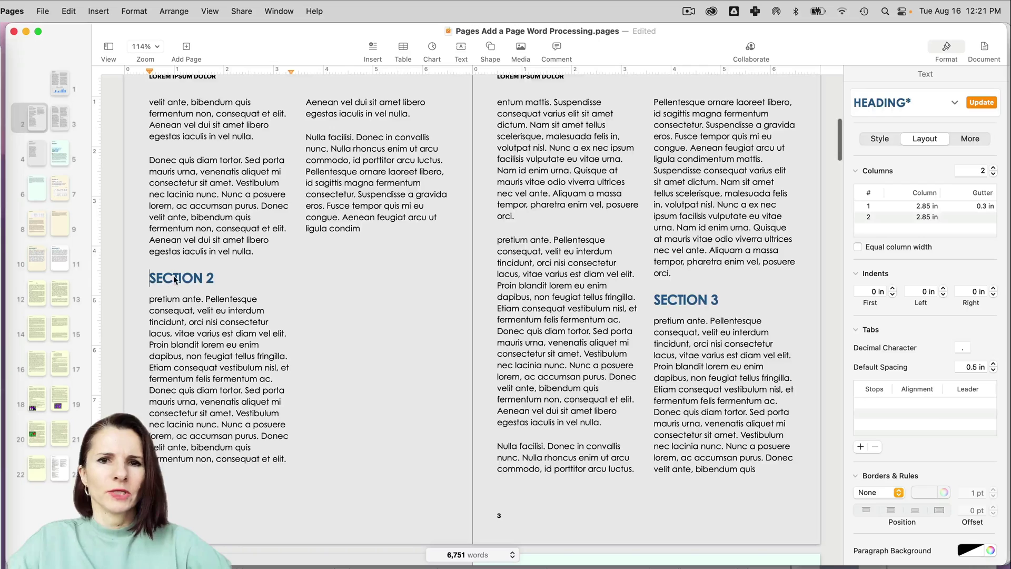
left_click(490, 49)
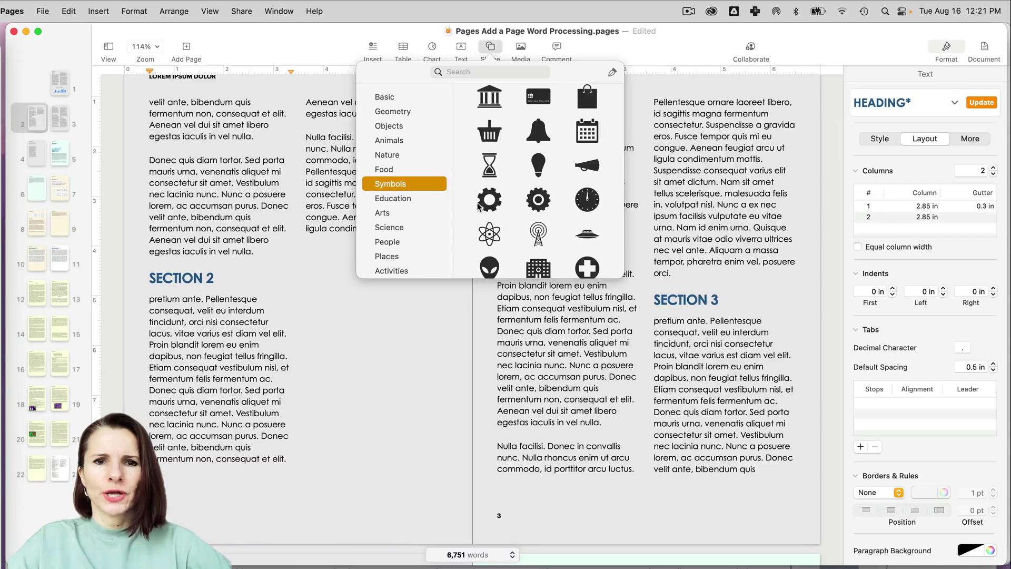
left_click(489, 235)
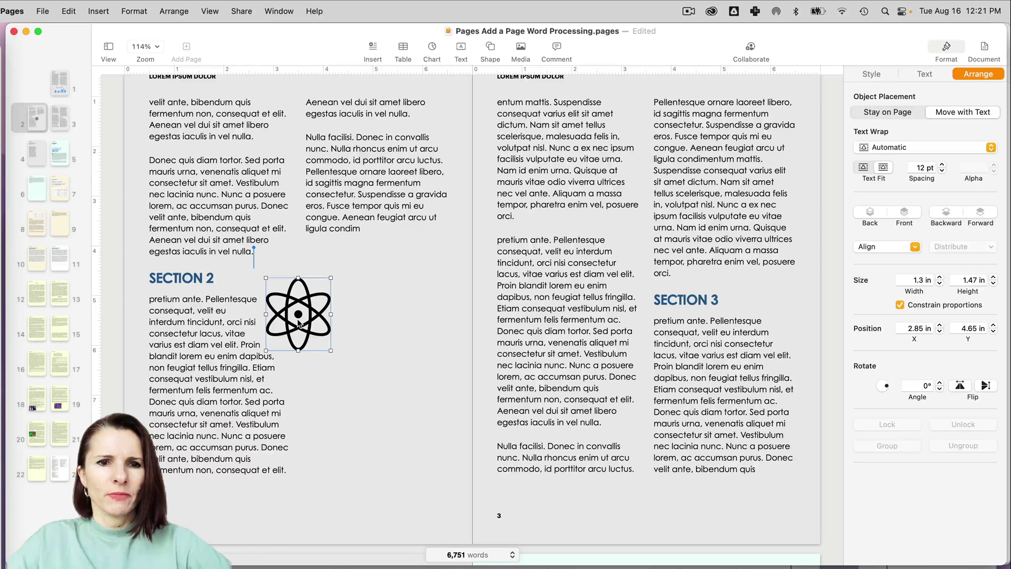
left_click_drag(298, 322, 168, 327)
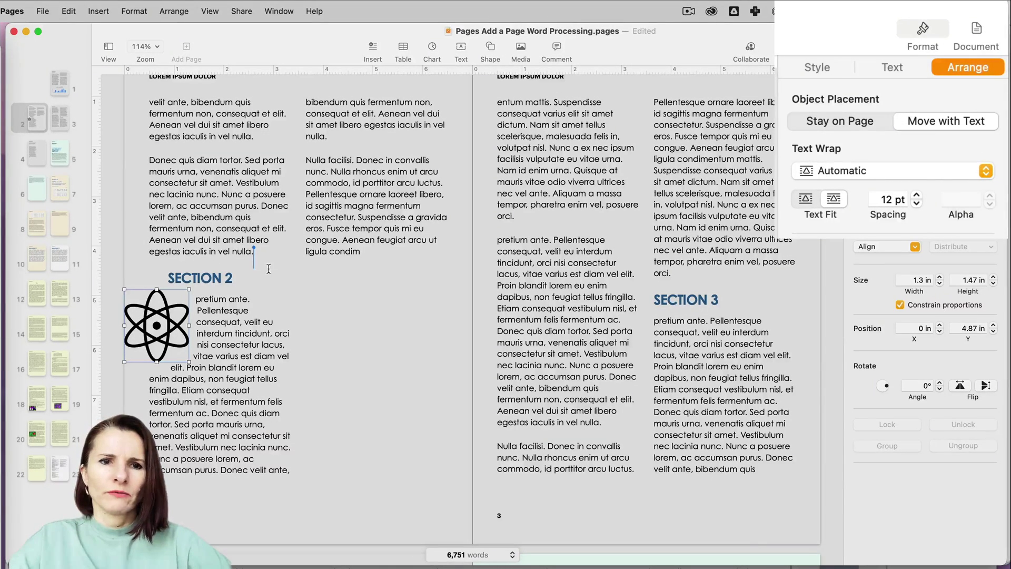
Step: Test how the atom shape moves with the text by adding blank lines above the Section 2 heading, and remove them
left_click(266, 251)
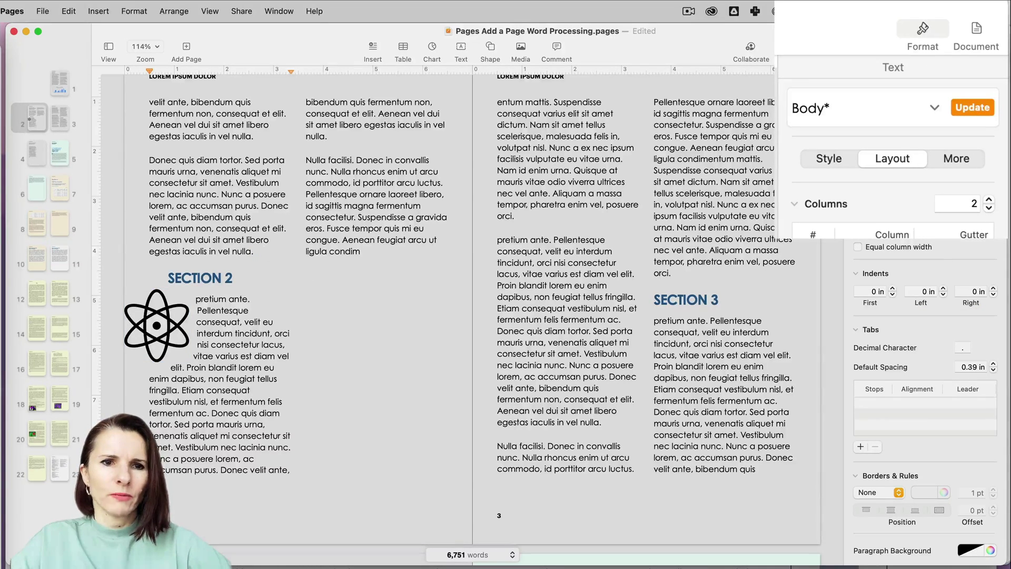
key("Return")
key("Return")
key("Return")
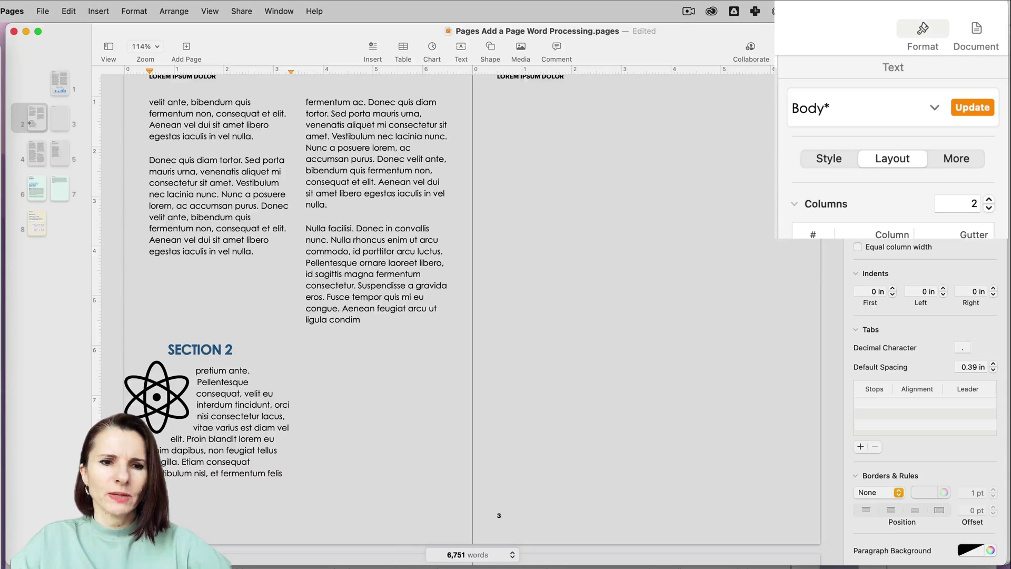
key("BackSpace")
key("BackSpace")
key("BackSpace")
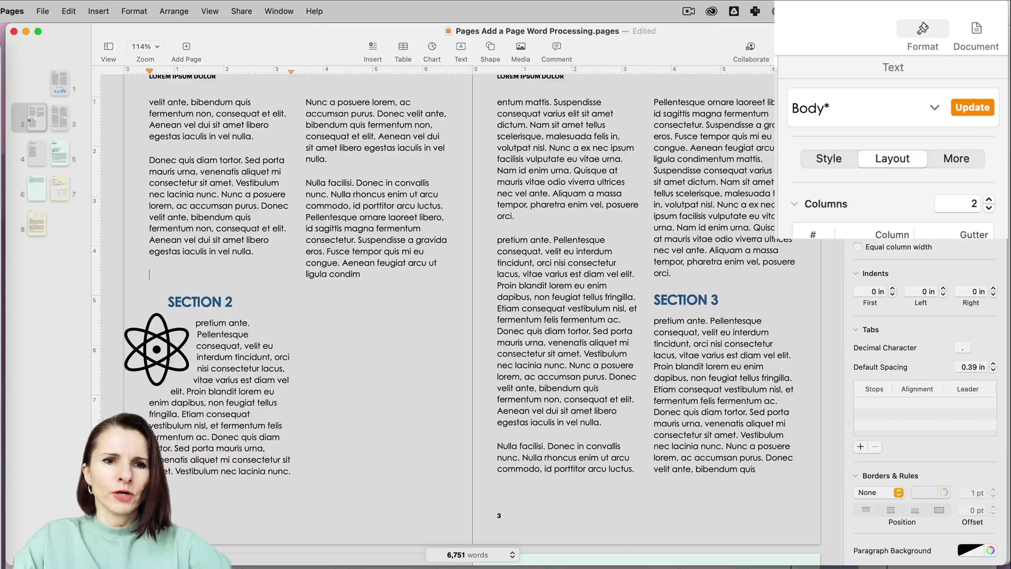
Step: Set the atom shape to Stay on Page and test it by adding and removing blank lines above the Section 2 heading
left_click(179, 322)
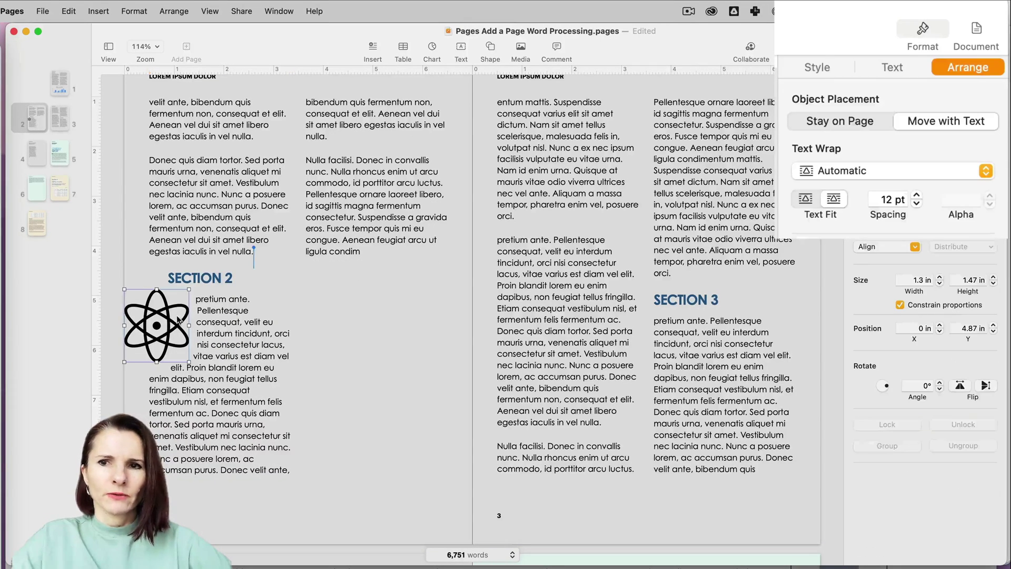
left_click(847, 125)
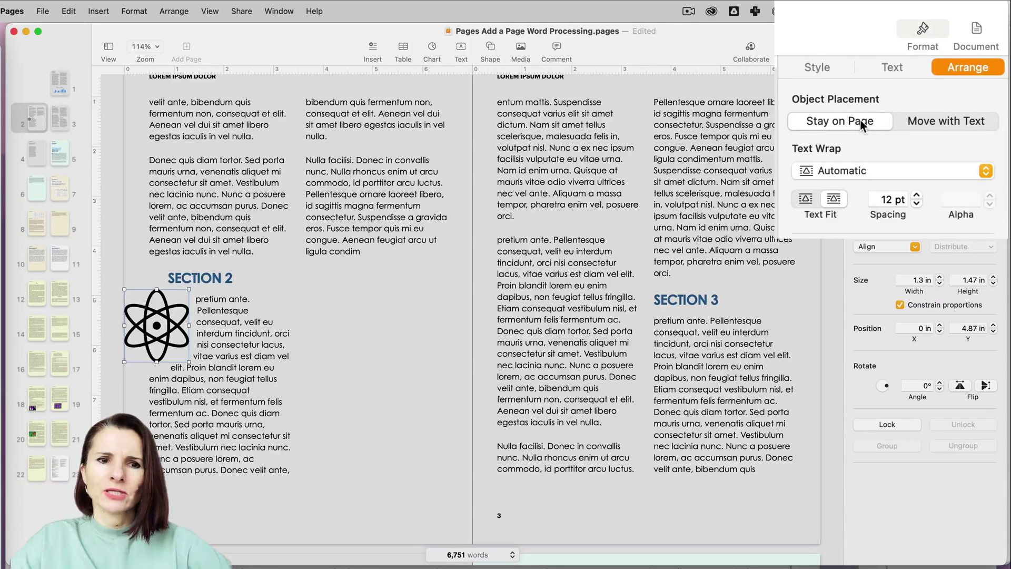
left_click(258, 253)
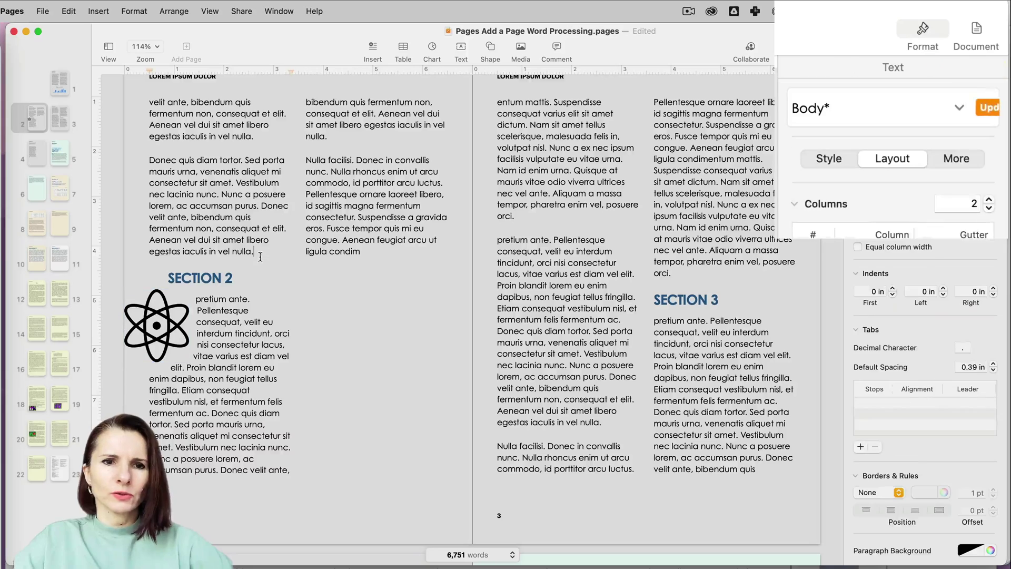
key("Return")
key("Return")
key("Return")
key("Return")
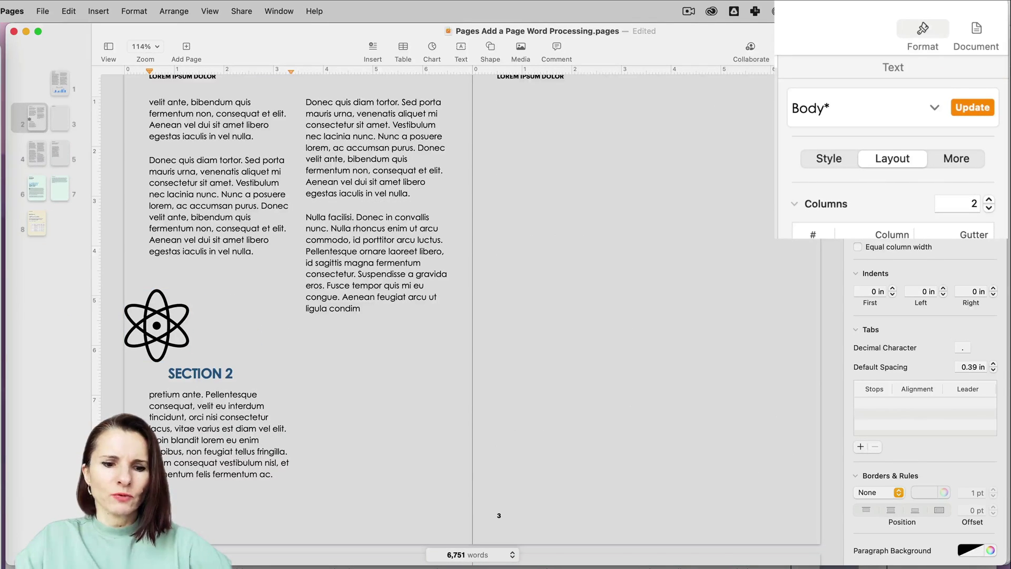
key("BackSpace")
key("BackSpace")
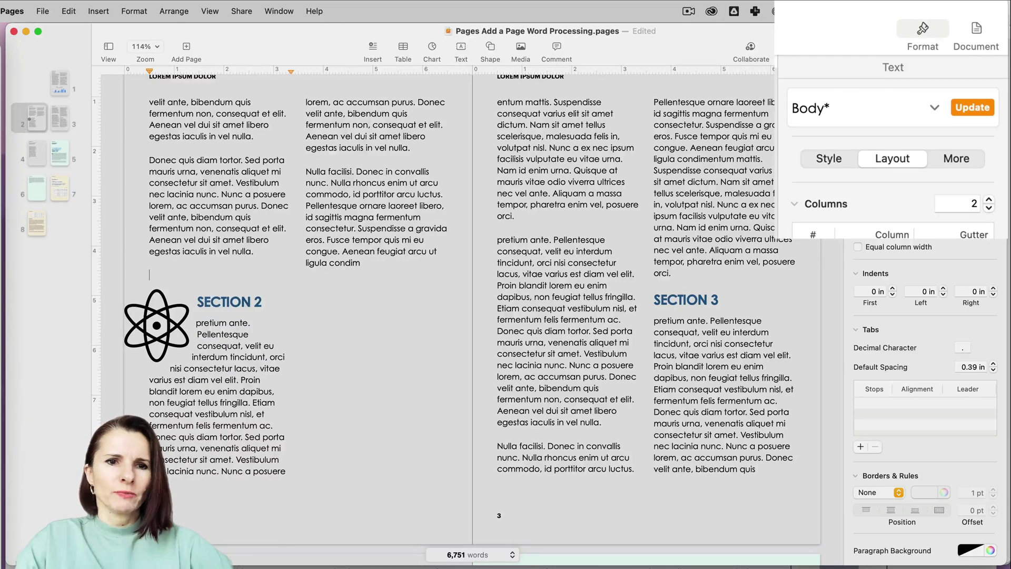
key("BackSpace")
Step: Set the atom shape's placement to Move with Text and its text wrap to Around
left_click(173, 322)
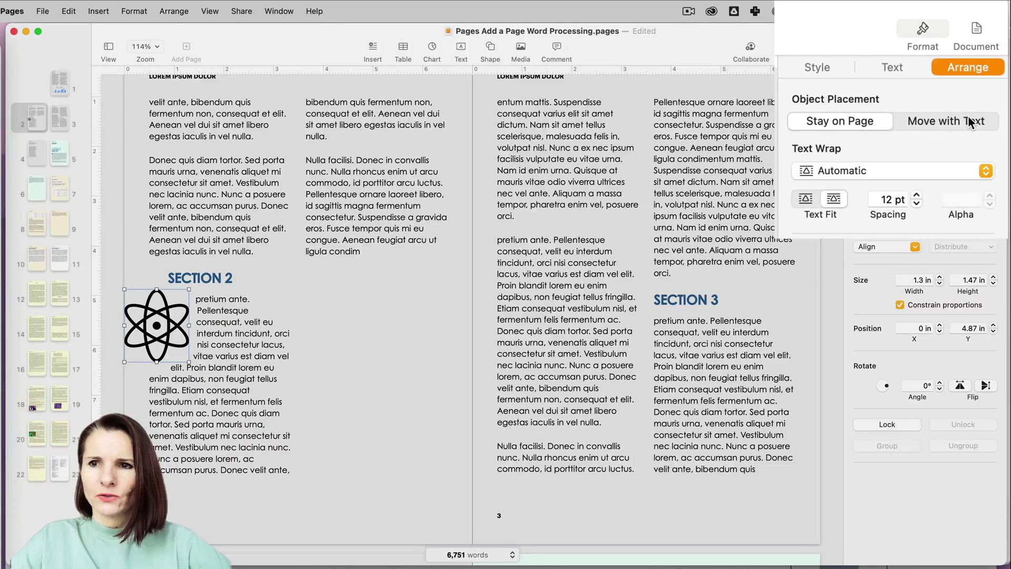
left_click(939, 125)
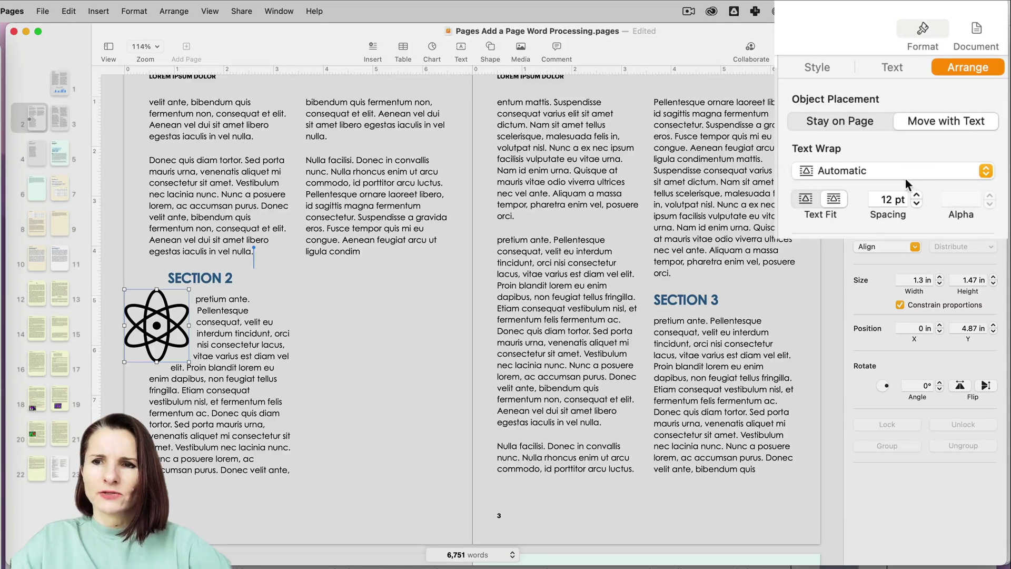
left_click(988, 171)
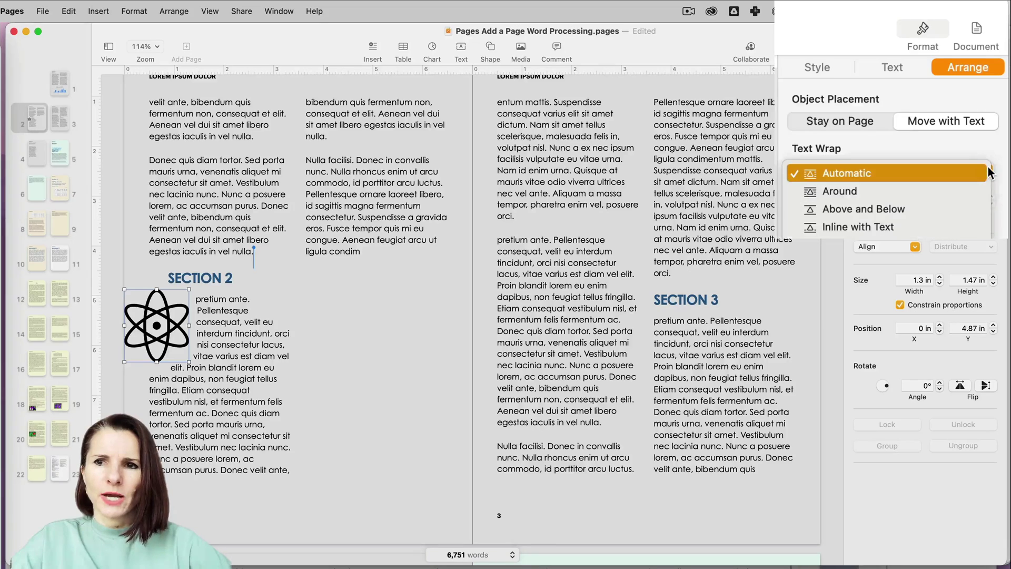
left_click(867, 190)
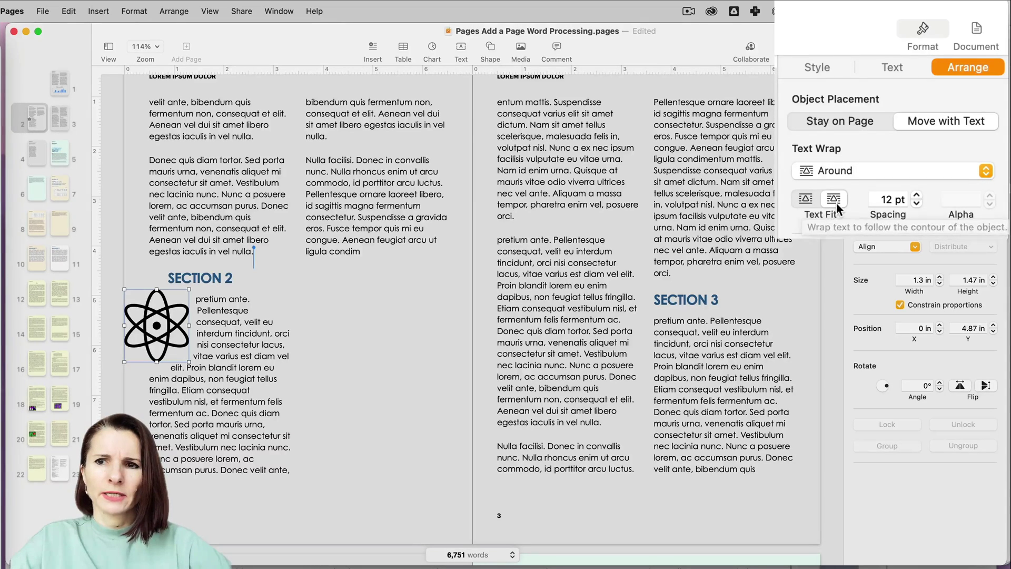
Step: Compare the atom shape's rectangular and contour text fits, and leave the text following the shape's contour
left_click(808, 202)
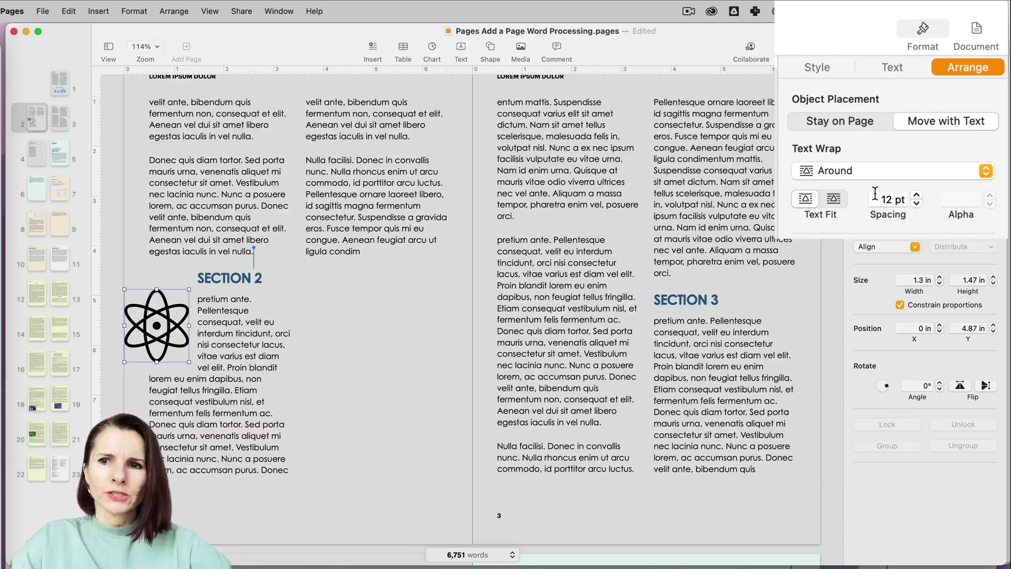
left_click(836, 198)
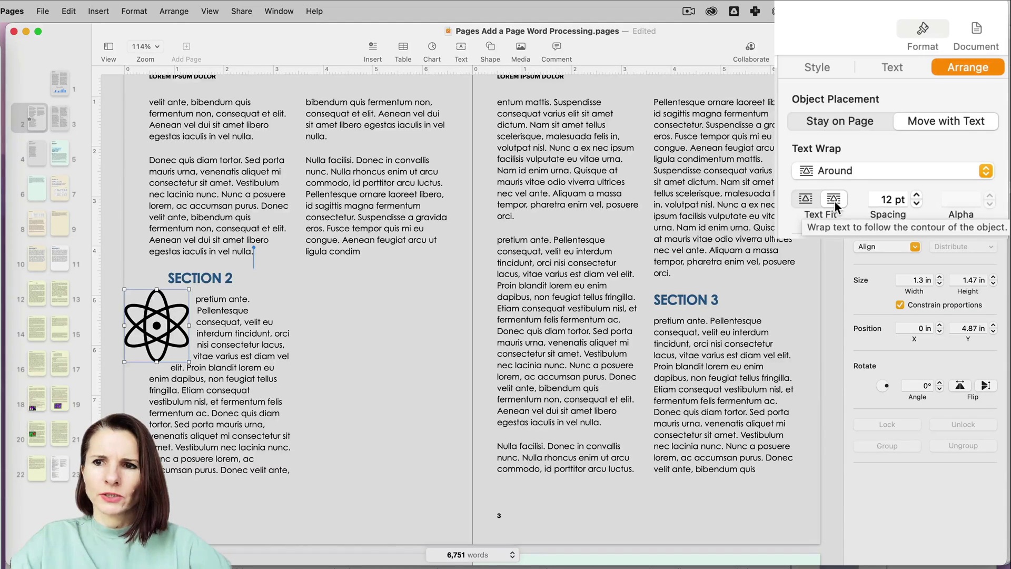
left_click(806, 199)
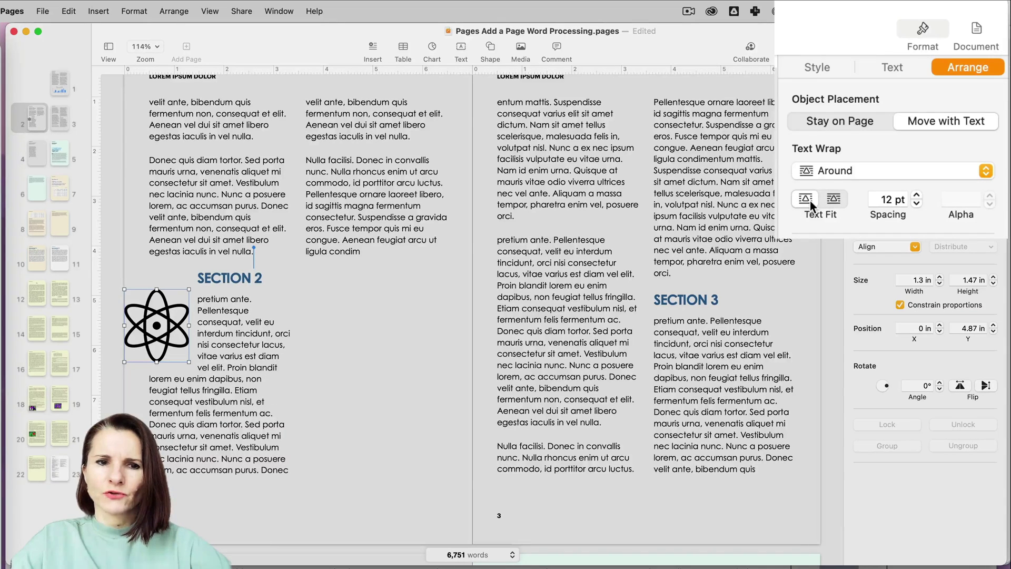
left_click(834, 198)
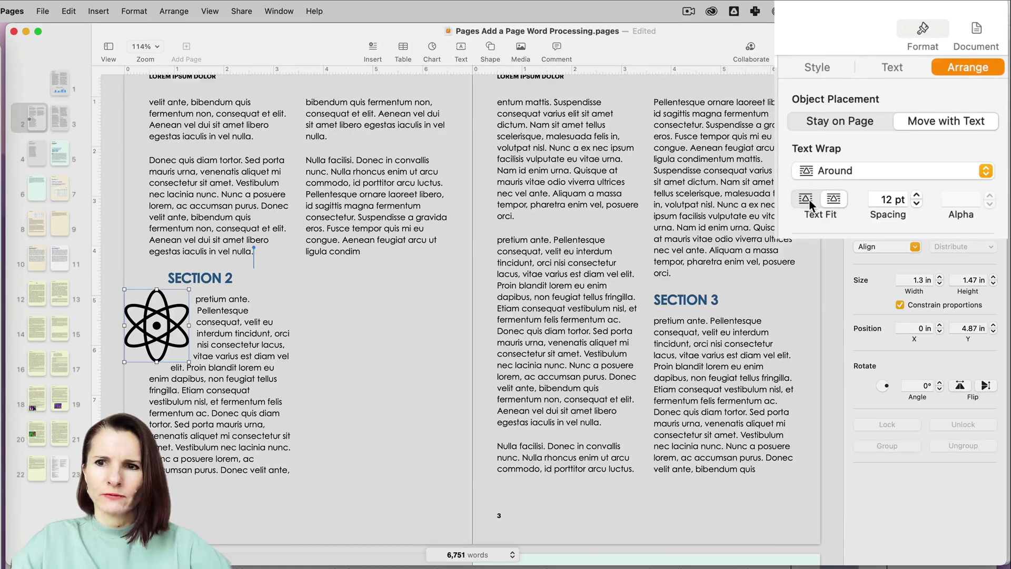
Step: Change the atom shape's text wrap to Above and Below
left_click(987, 170)
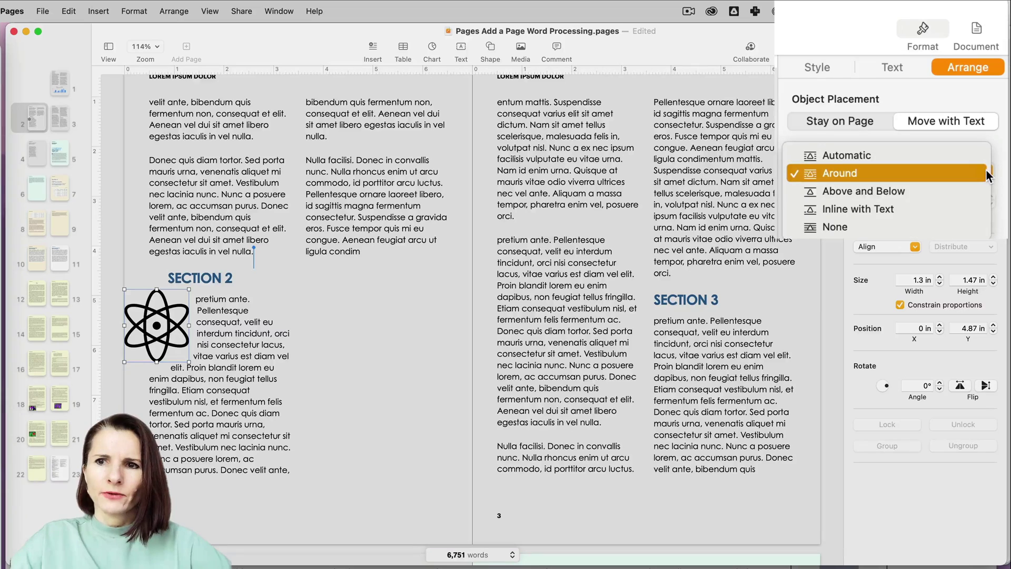
left_click(935, 190)
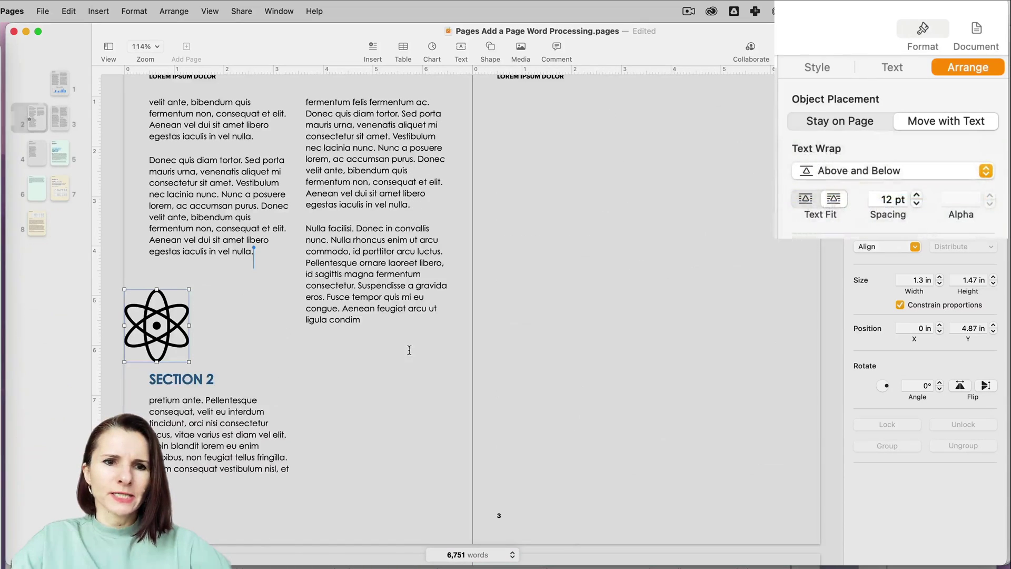
left_click(178, 343)
left_click(185, 343)
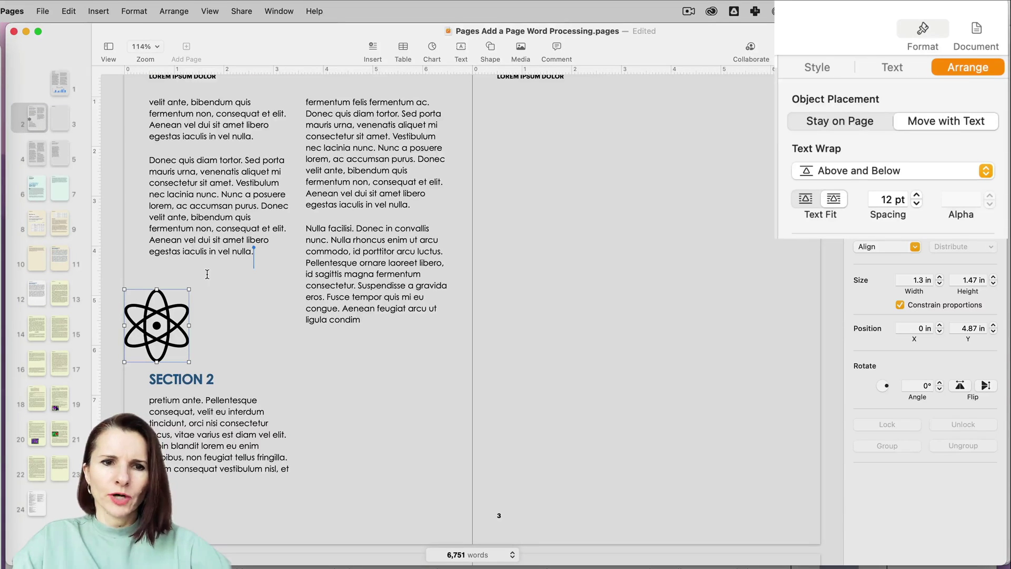
Step: Set the atom shape's text wrap to Inline with Text and add one blank line after the paragraph above it
left_click(986, 173)
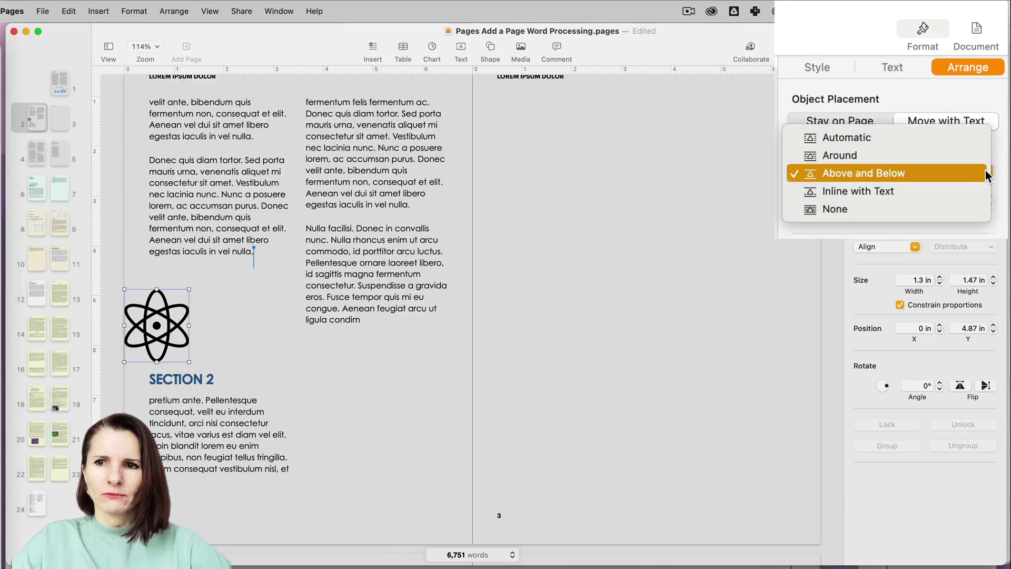
left_click(954, 191)
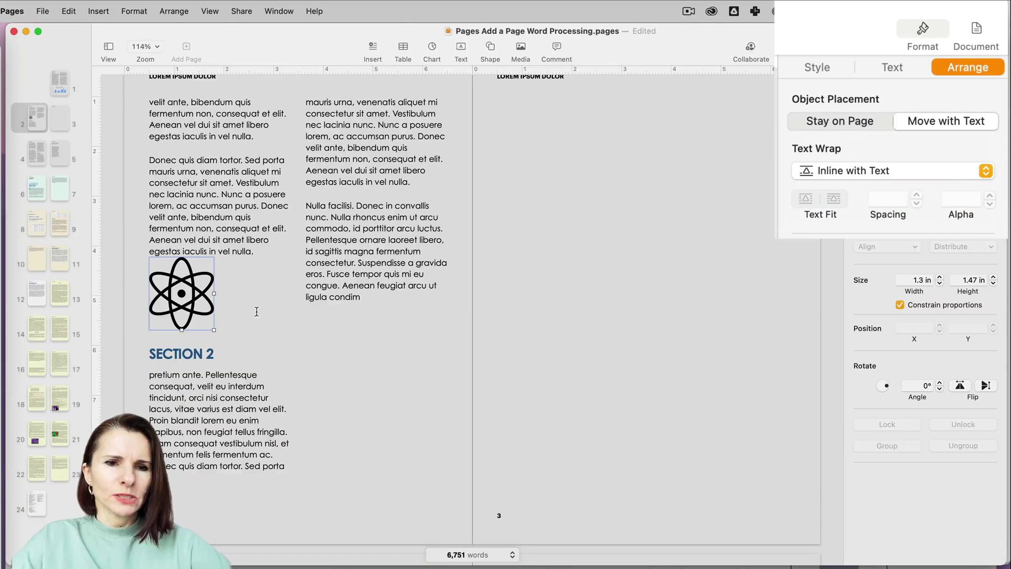
left_click(180, 300)
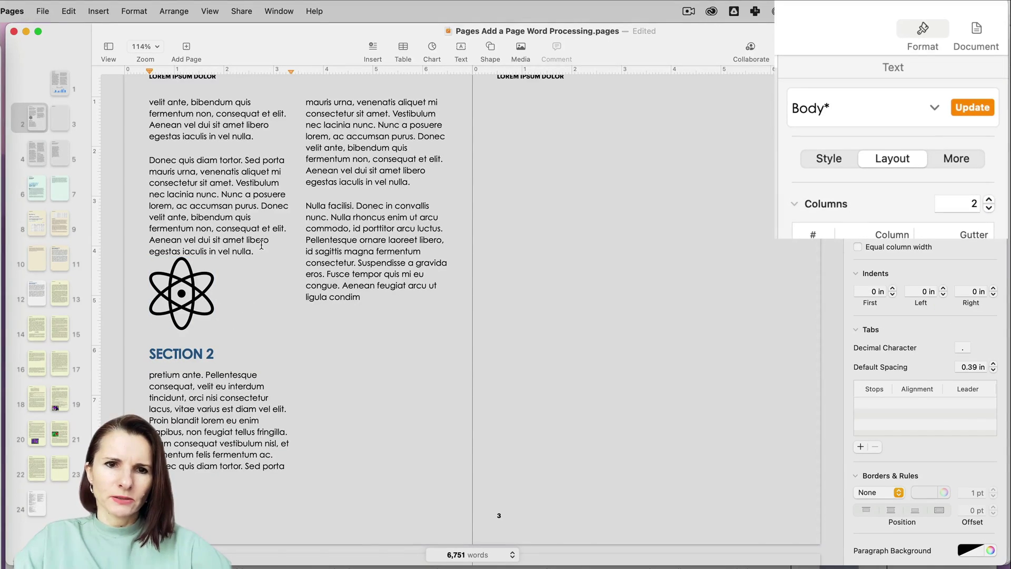
key("Return")
key("Return")
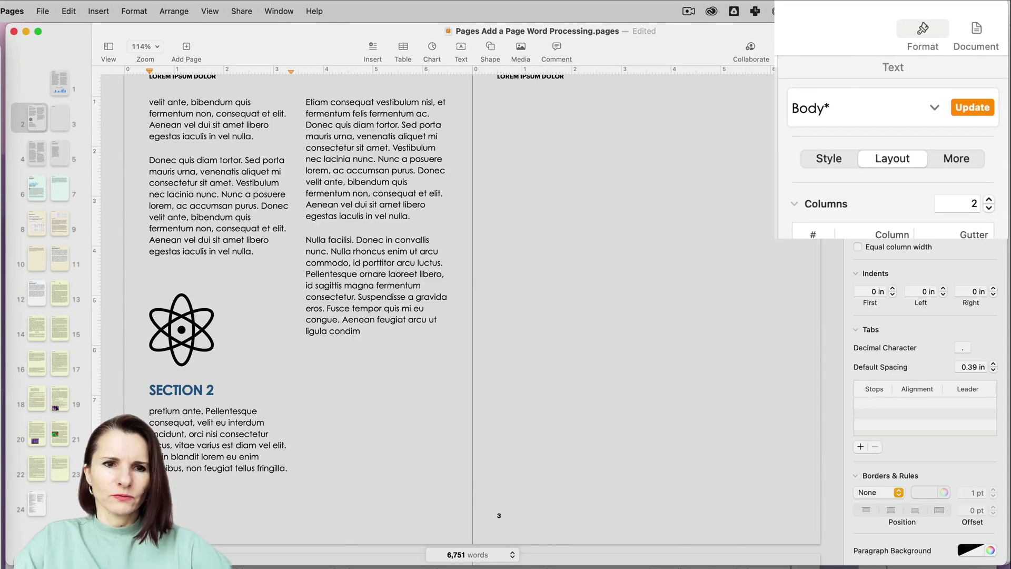
key("BackSpace")
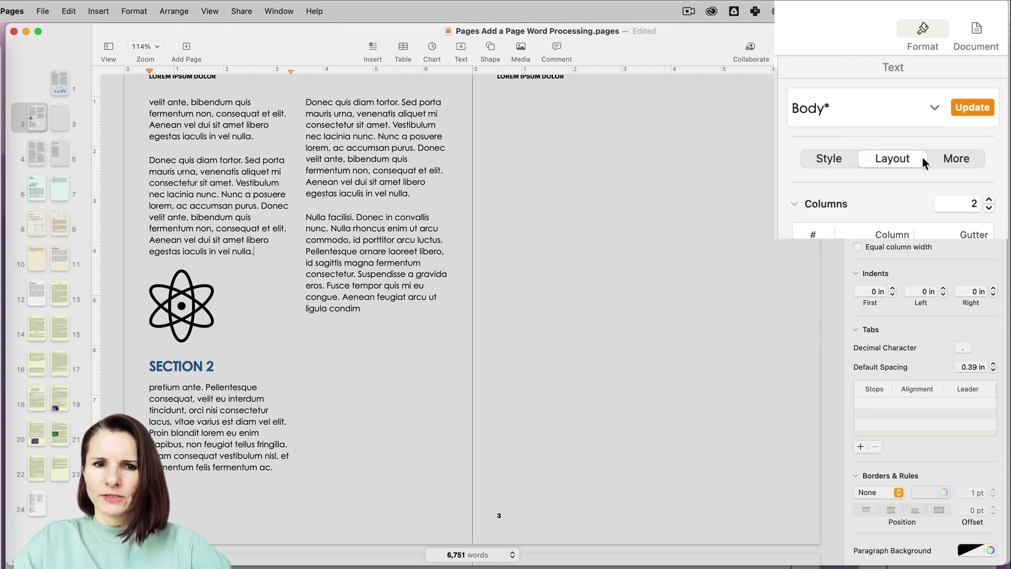
Step: Set the atom shape's text wrap to None and move it over the Section 2 heading, at about X 0.13 in, Y 4.14 in
left_click(180, 307)
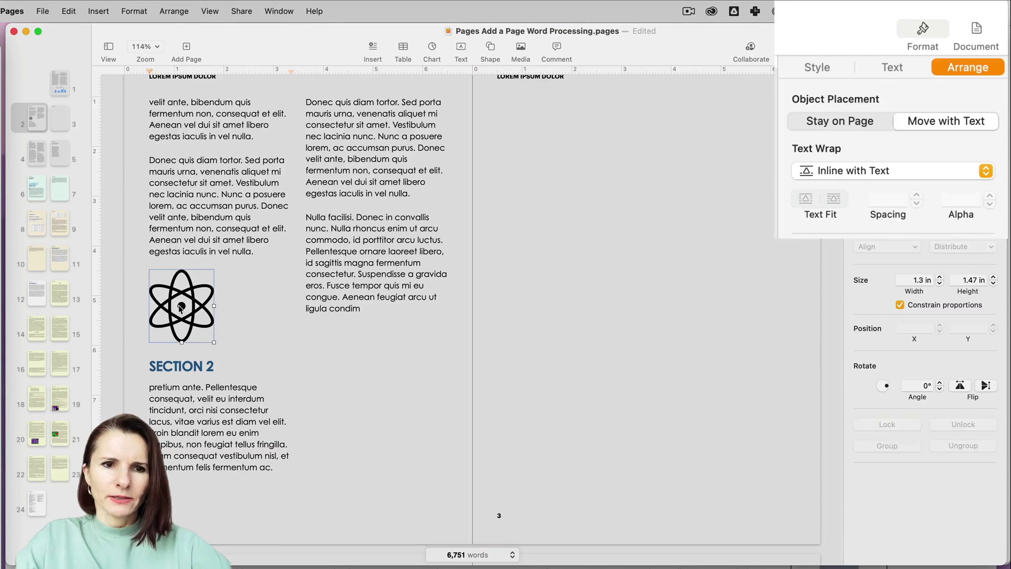
left_click(984, 170)
left_click(928, 192)
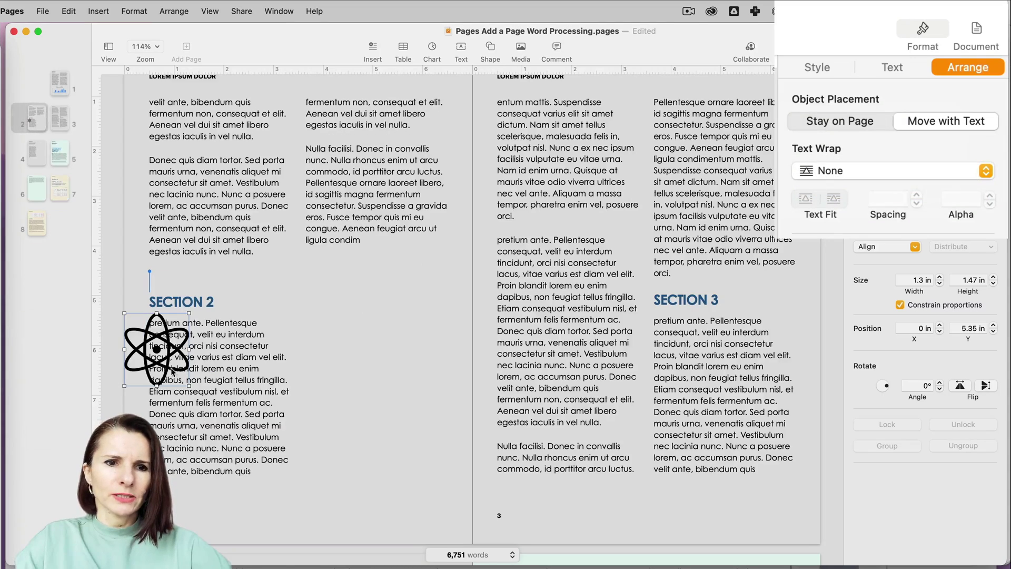
left_click_drag(158, 365, 148, 303)
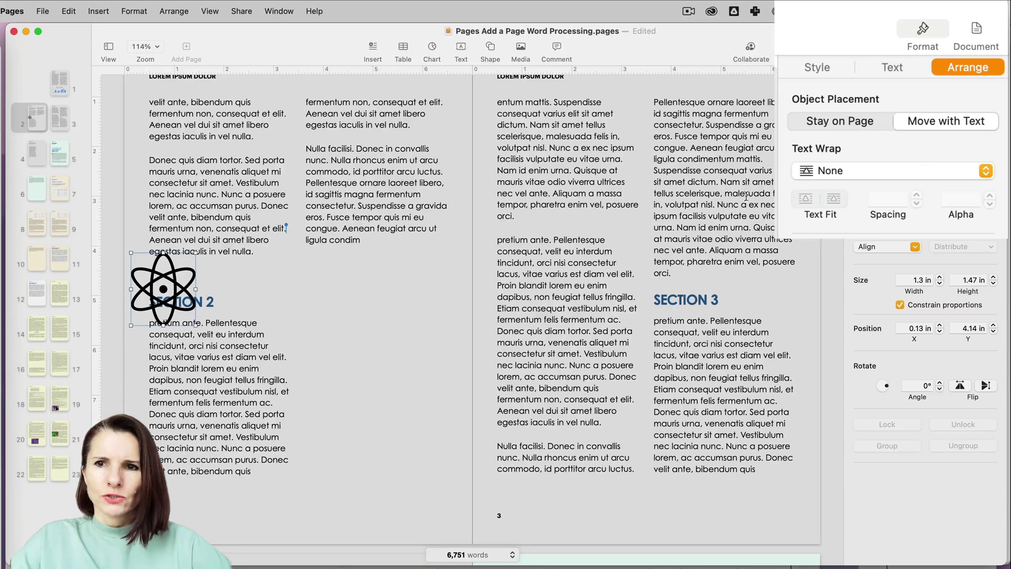
Step: Set the atom shape's text wrap to Automatic and move it beside the Section 2 heading, at about X 0.16 in, Y 4.87 in
left_click(878, 165)
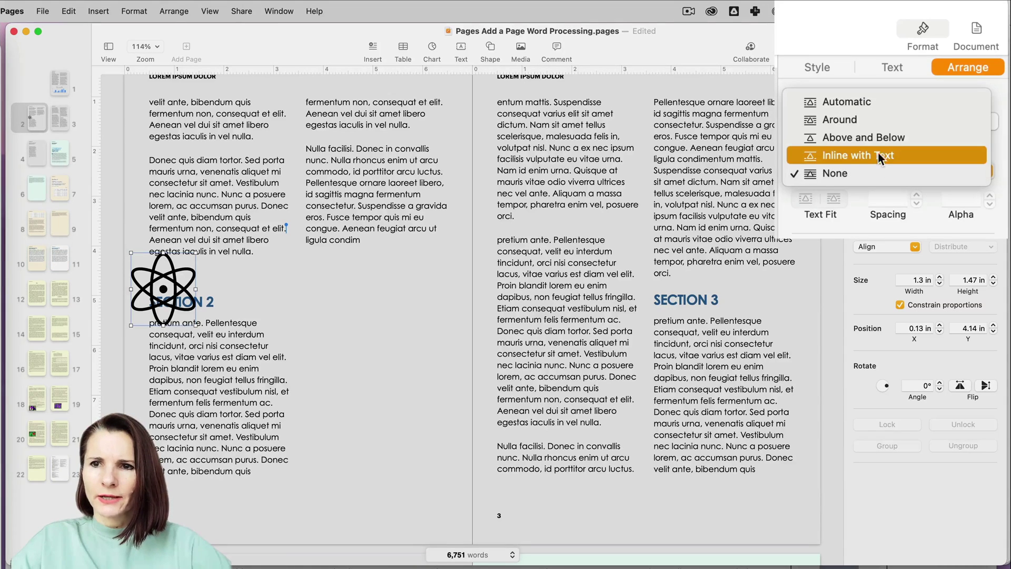
left_click(873, 106)
left_click_drag(174, 286, 175, 320)
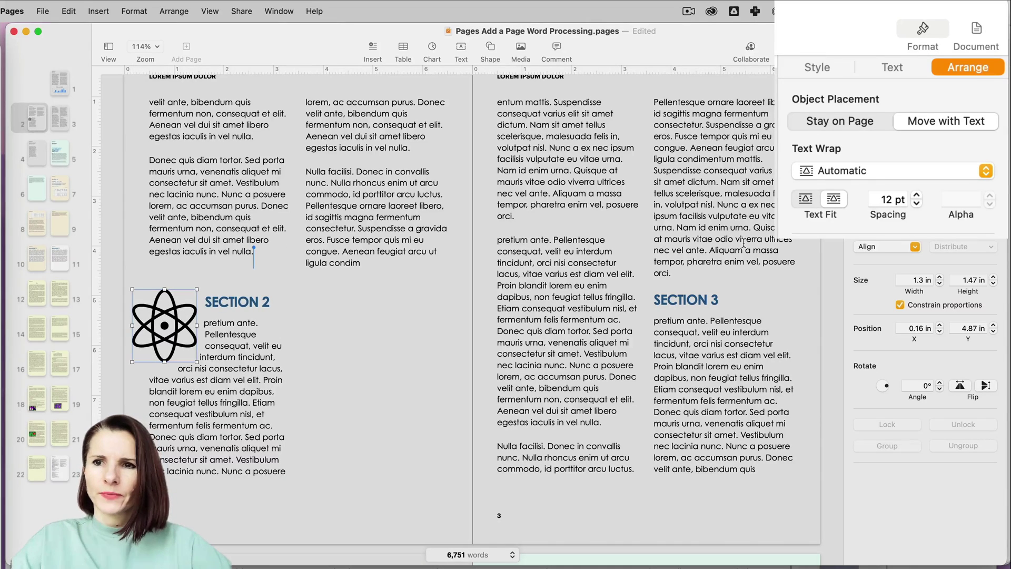
Step: Set the atom shape's object placement to Stay on Page and lock the shape
left_click(846, 121)
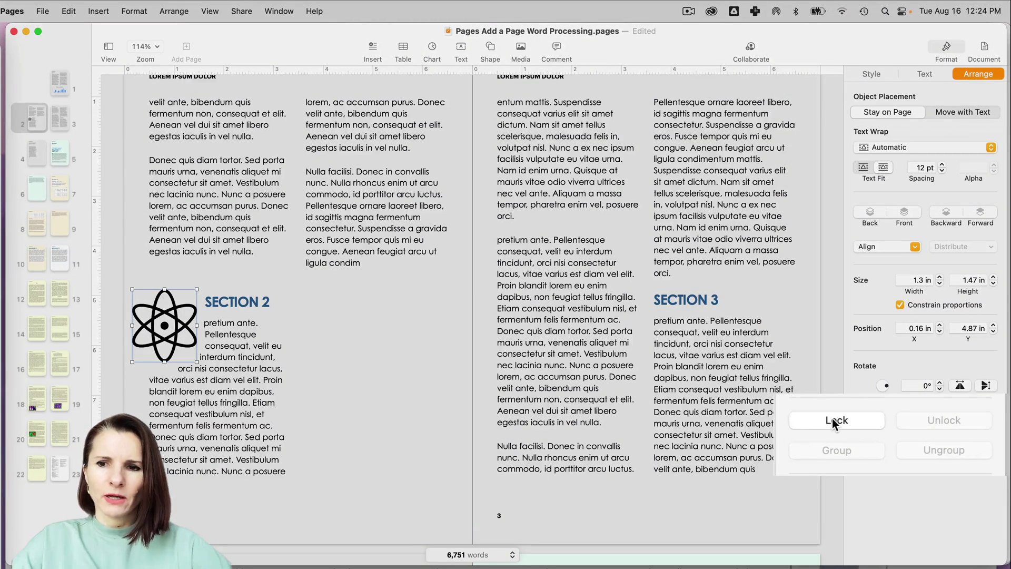
left_click(835, 419)
left_click(262, 438)
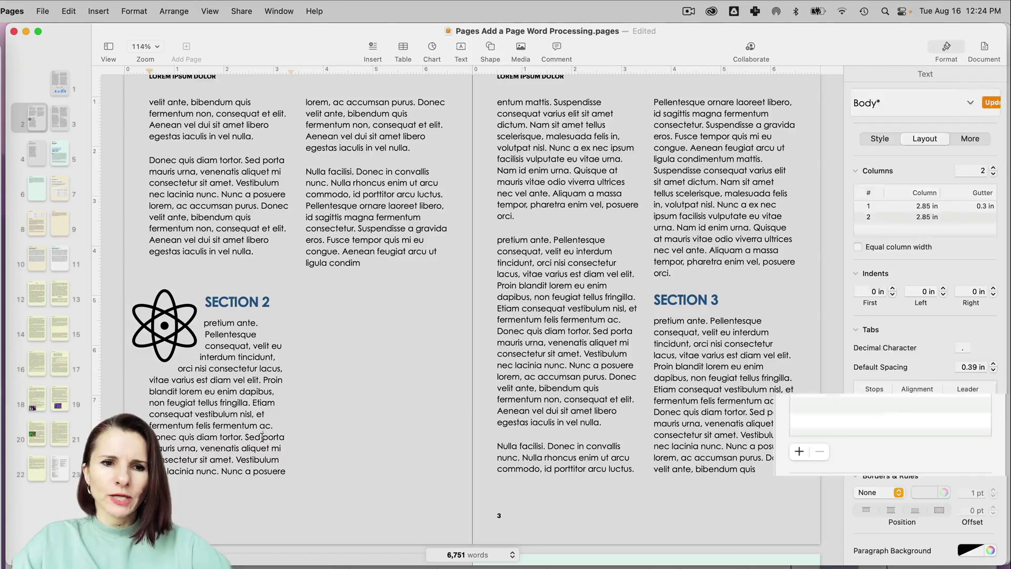
Step: Insert the coin stack symbol shape at the Section 3 heading and place it at about X 3.32 in, Y 5.23 in
scroll(248, 369, "down", 10)
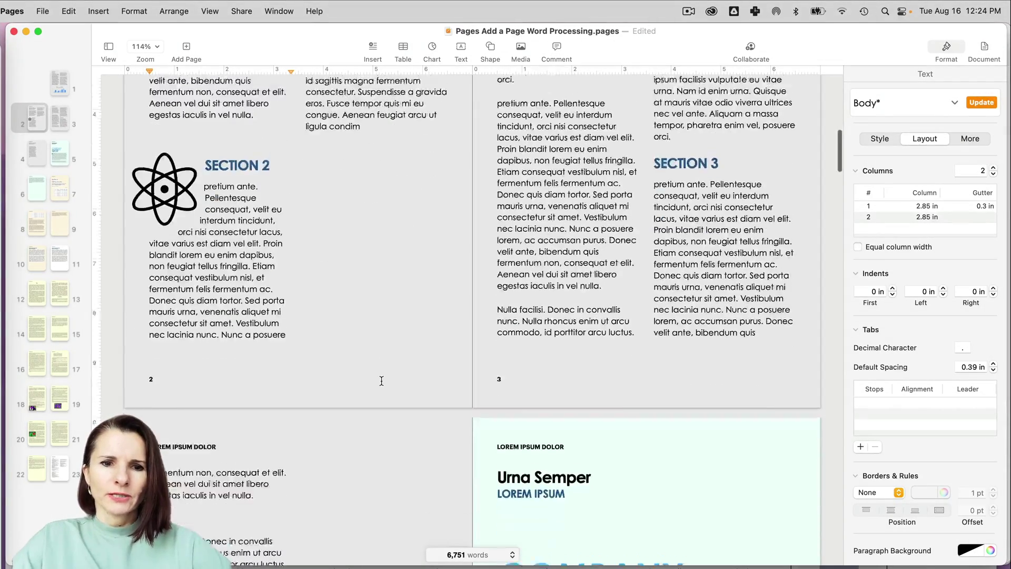
scroll(235, 348, "up", 9)
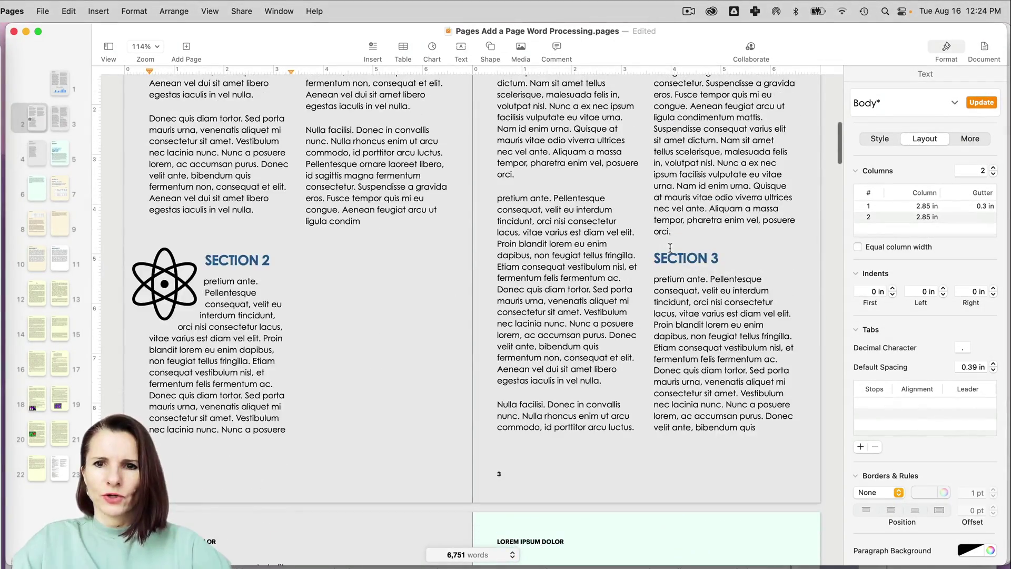
left_click(655, 252)
left_click(490, 49)
scroll(517, 236, "down", 2)
scroll(517, 232, "down", 5)
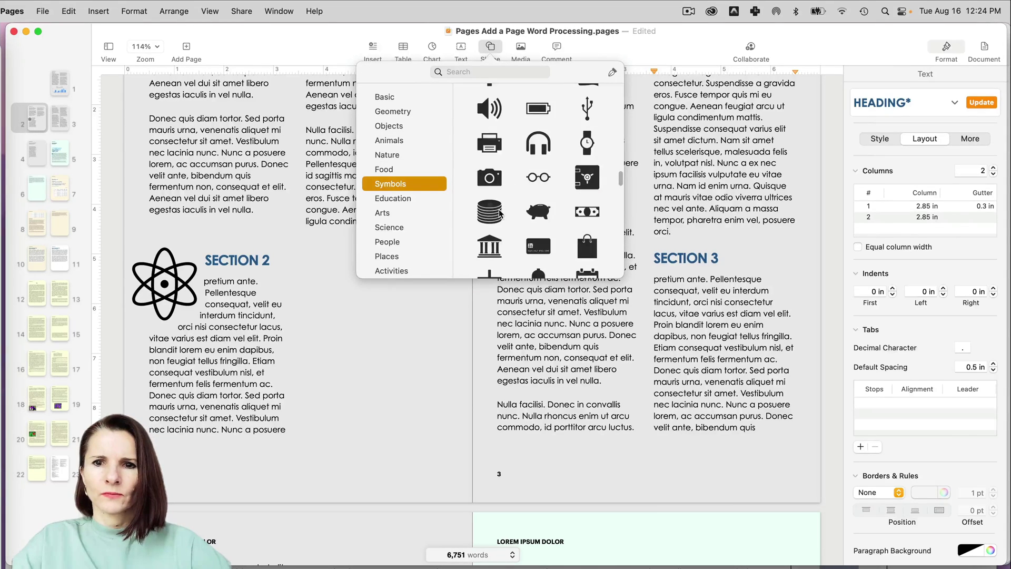
left_click(500, 213)
left_click_drag(667, 304, 692, 309)
Step: Compare Stay on Page and Move with Text for the coin stack shape, leave it on Stay on Page, and lock it
left_click(892, 114)
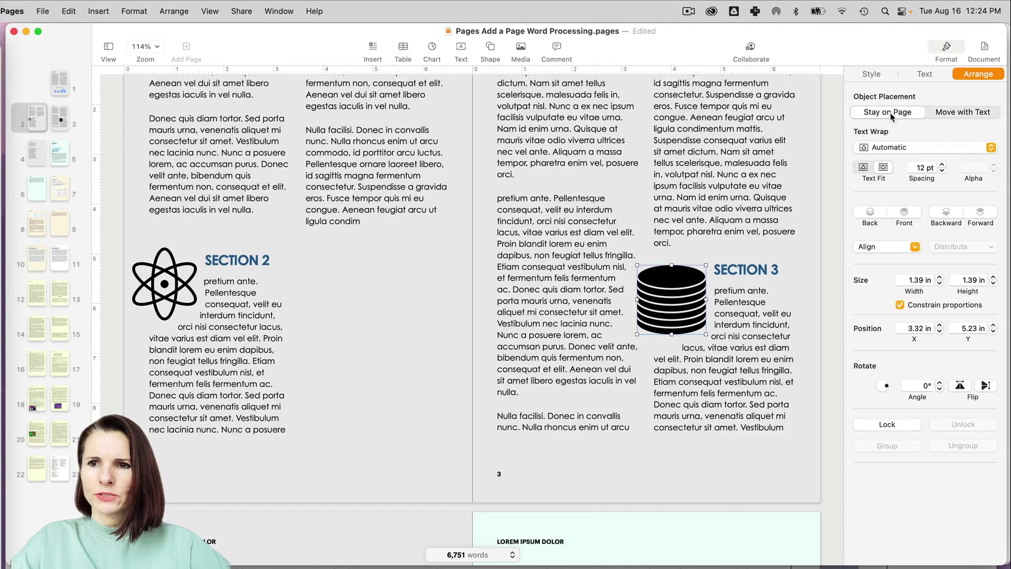
left_click(935, 113)
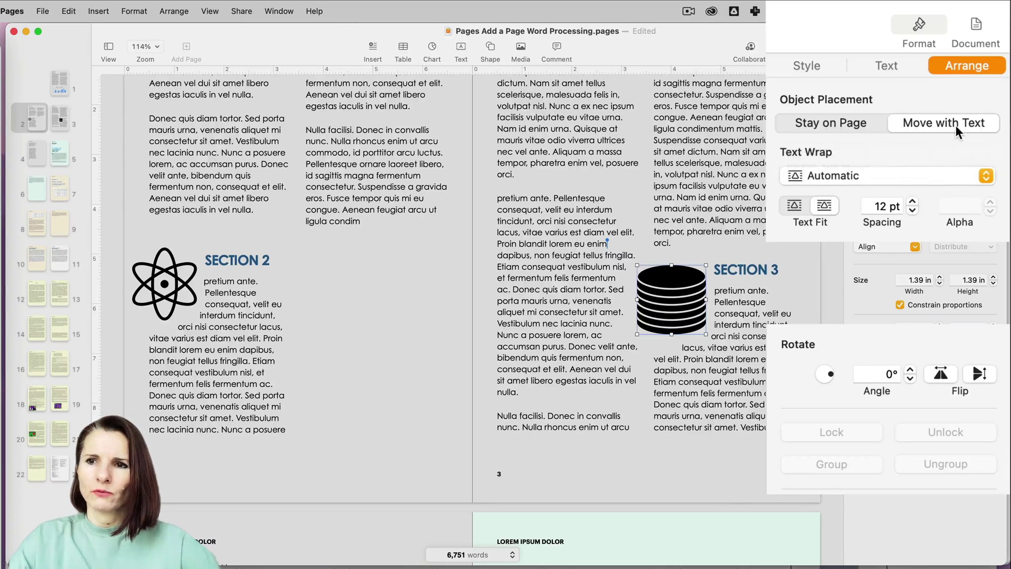
left_click(827, 123)
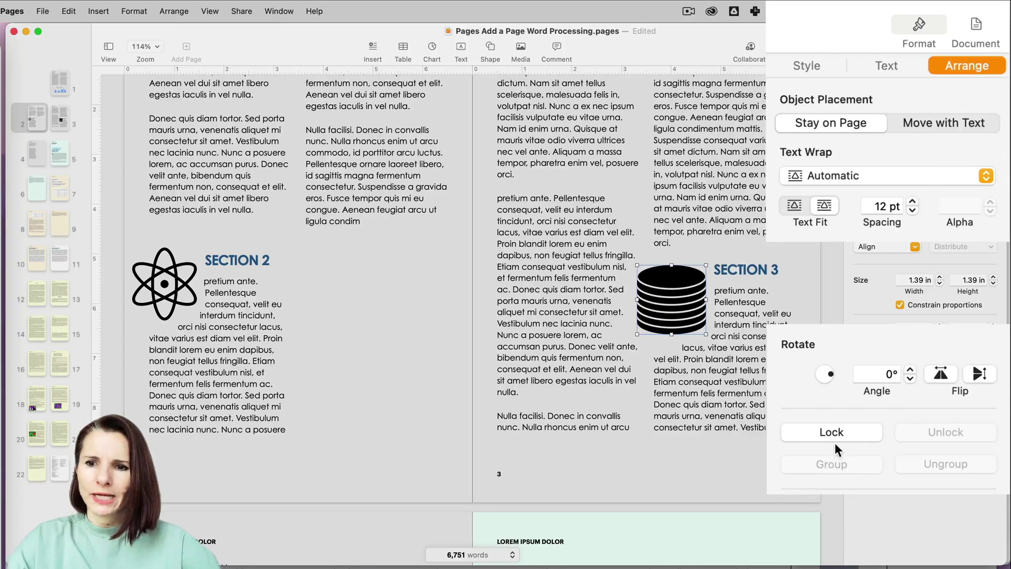
left_click(836, 435)
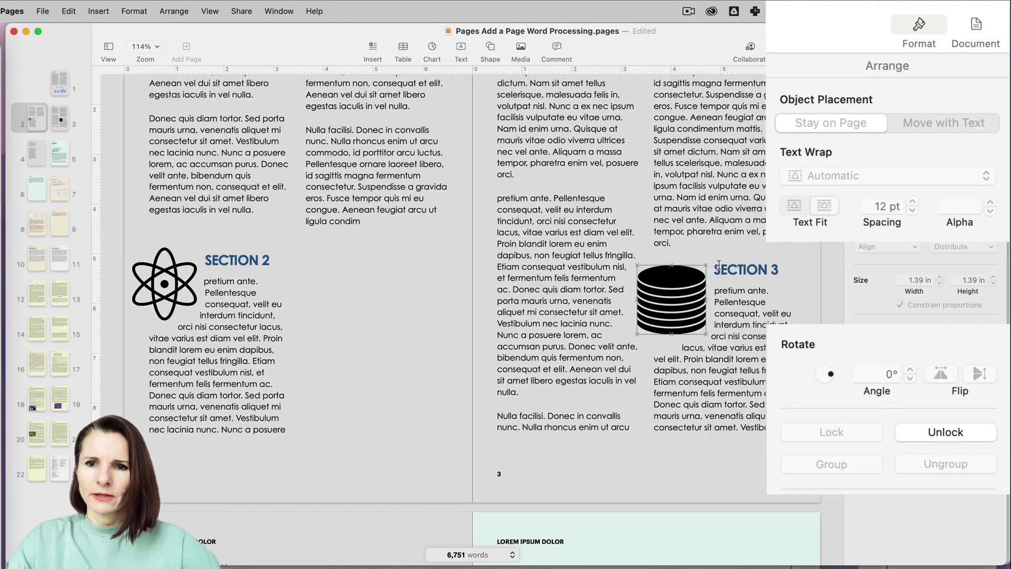
Step: Test the locked coin stack shape by adding several blank lines before the Section 3 heading, and remove them again
left_click(720, 265)
key("Return")
key("Return")
key("Return")
key("Return")
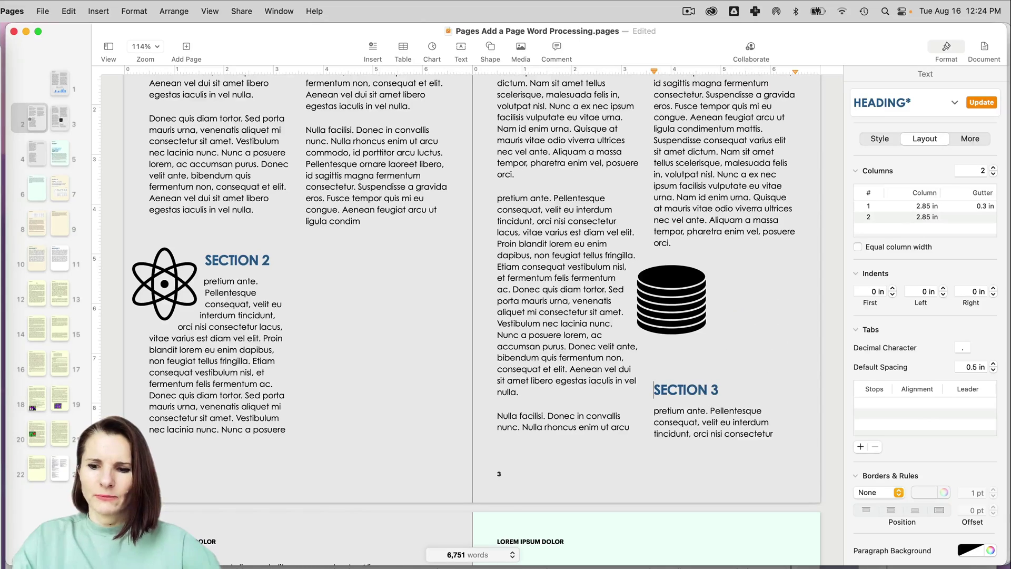
key("BackSpace")
key("BackSpace")
key("BackSpace")
key("BackSpace")
key("BackSpace")
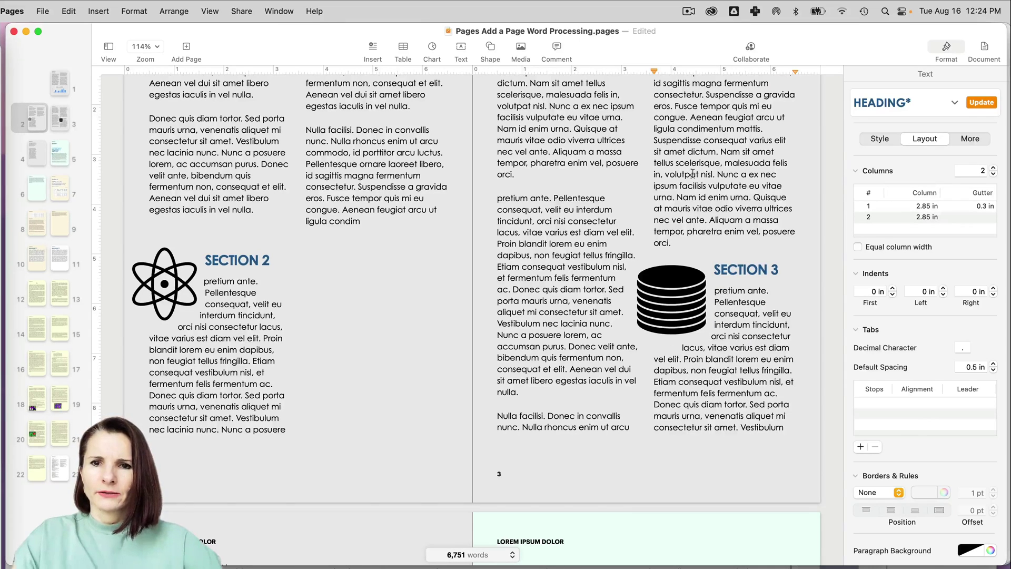
Step: Add eight blank lines before the "pretium ante" paragraph in page 3's first column, and undo them
left_click(497, 198)
key("Return")
key("Return")
key("Return")
key("Return")
key("Return")
key("Return")
key("Return")
key("Return")
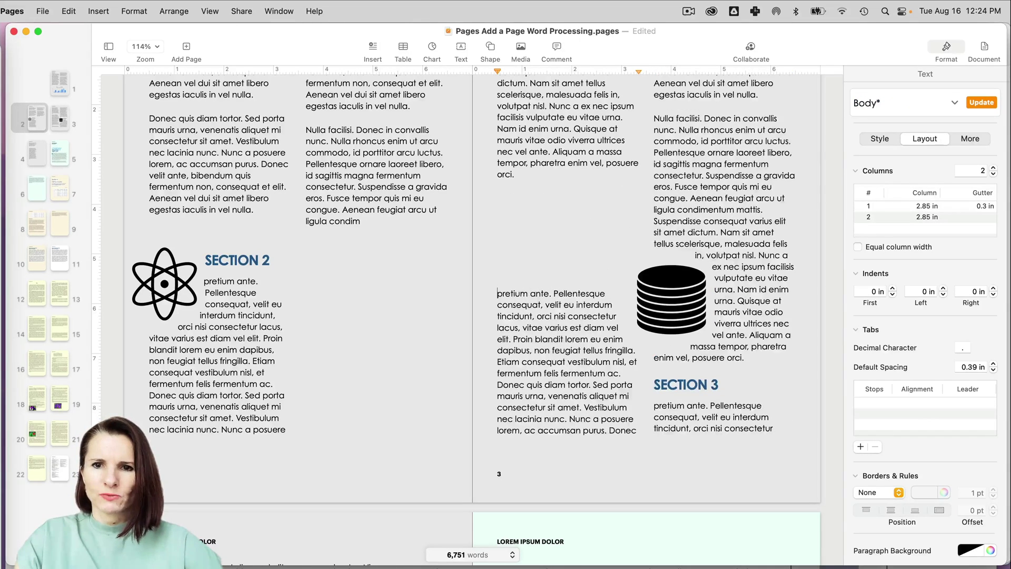
key("super+z")
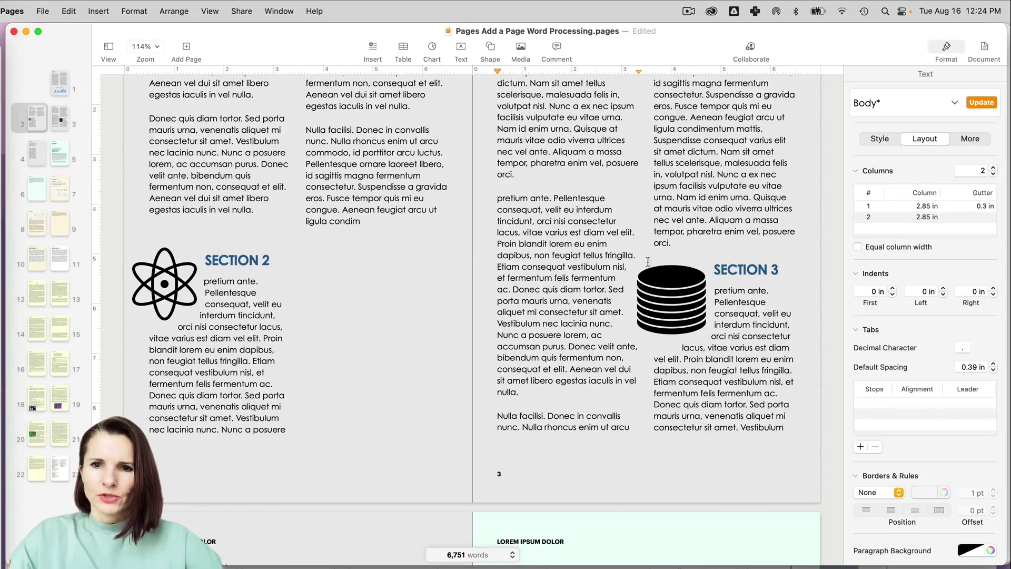
Step: Set the purple iris picture on page 19 to Stay on Page and lock it
scroll(696, 314, "down", 1)
scroll(696, 314, "down", 10)
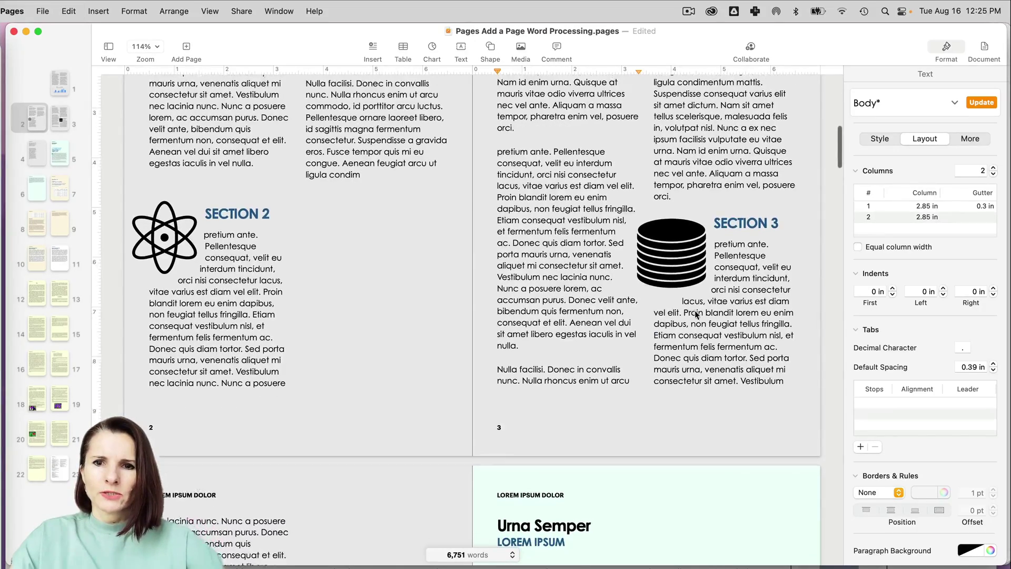
scroll(695, 310, "down", 10)
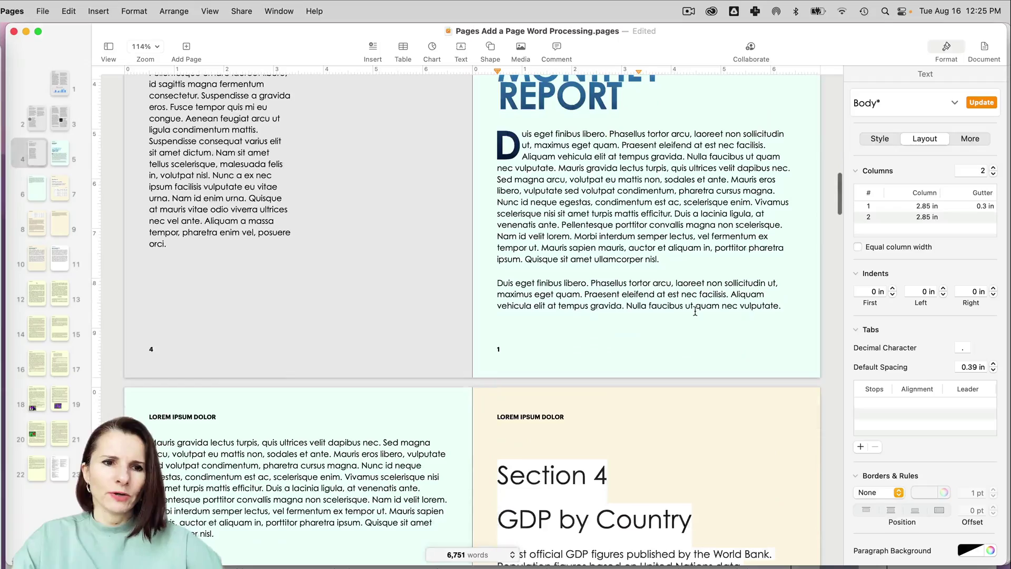
scroll(384, 373, "down", 15)
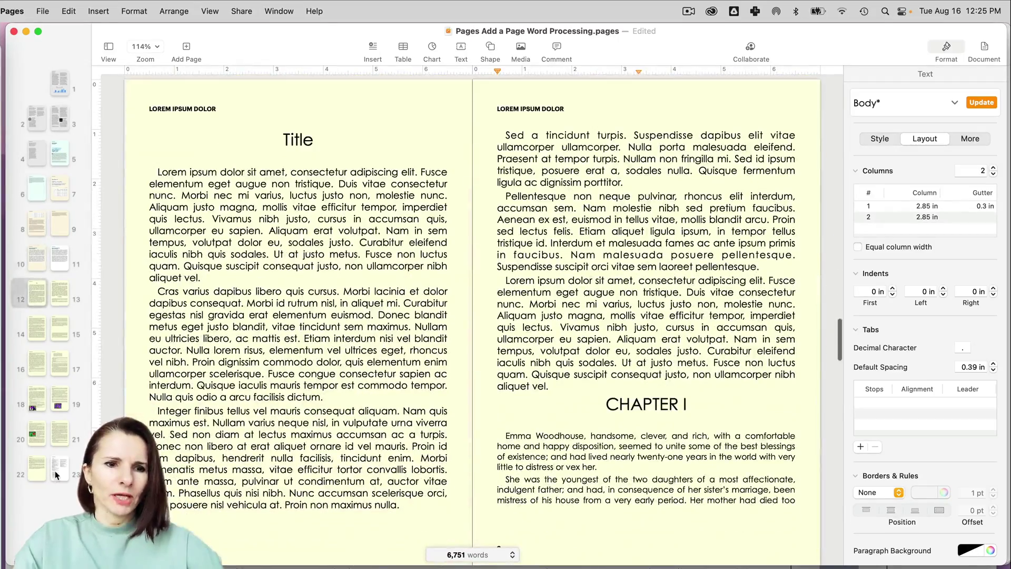
left_click(62, 464)
left_click(59, 432)
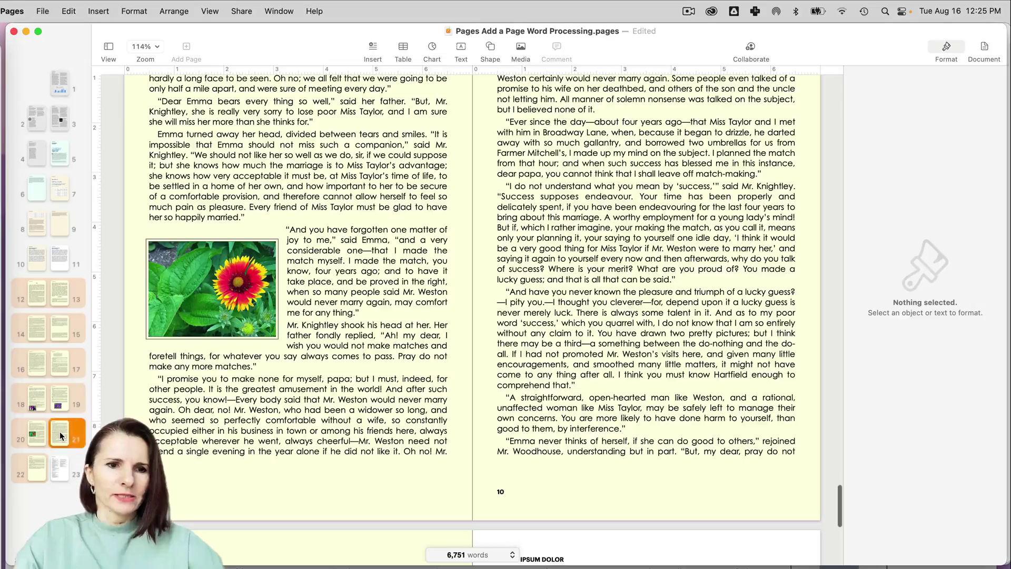
left_click(59, 399)
left_click(531, 350)
left_click(579, 411)
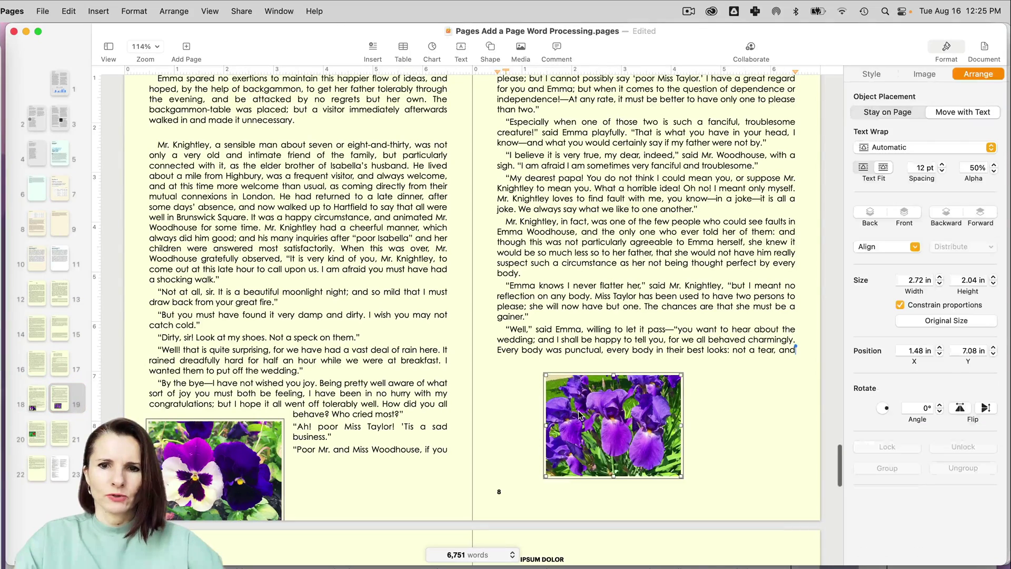
scroll(579, 410, "down", 3)
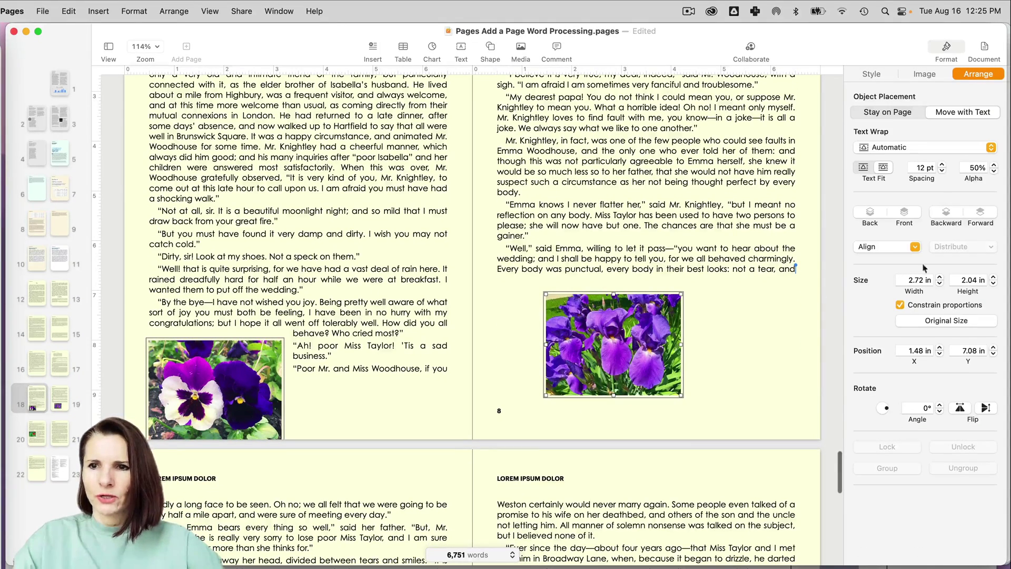
left_click(887, 112)
left_click(887, 446)
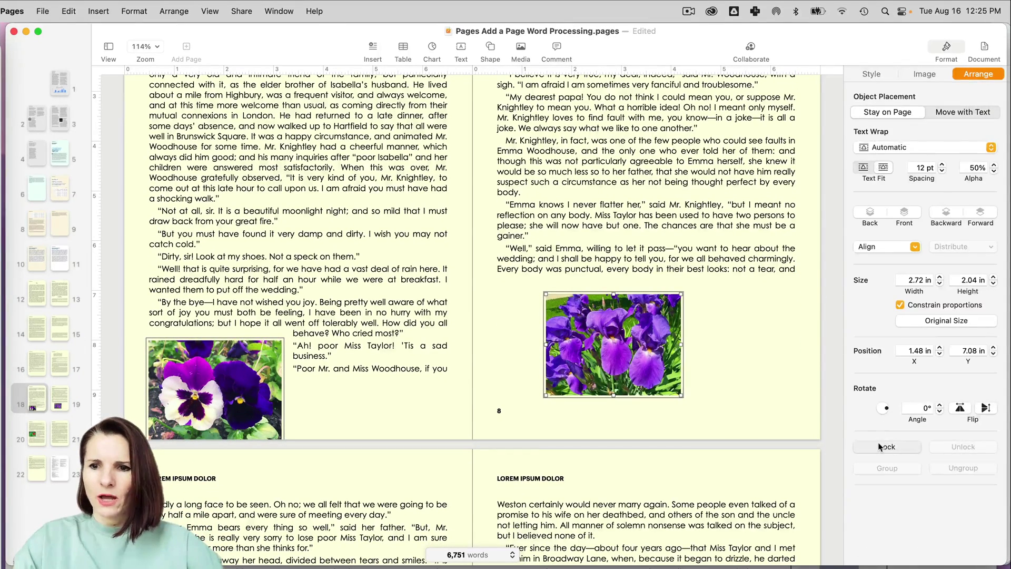
scroll(680, 443, "down", 5)
scroll(680, 443, "up", 5)
scroll(680, 443, "down", 10)
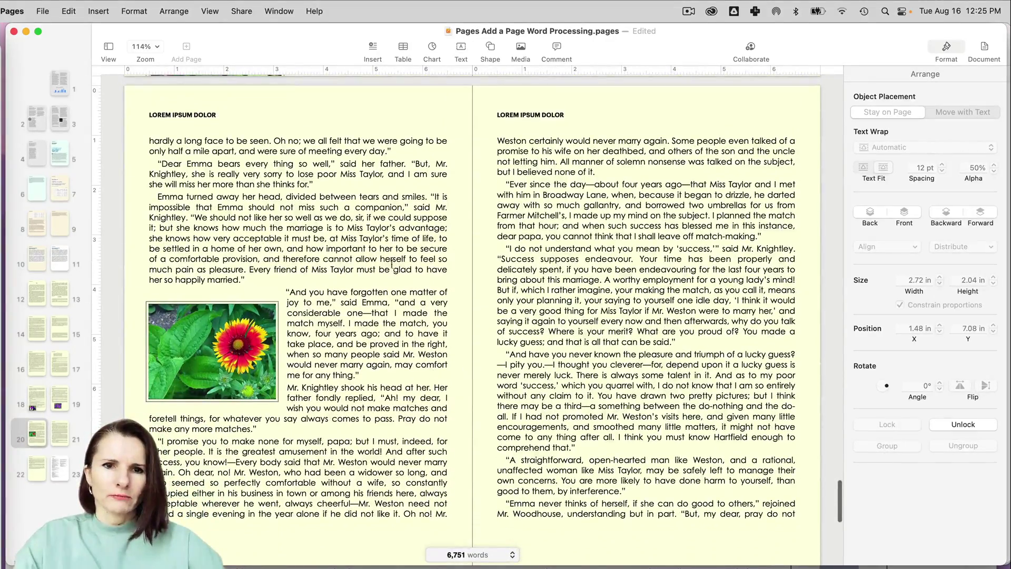
left_click(383, 196)
left_click_drag(149, 136, 278, 438)
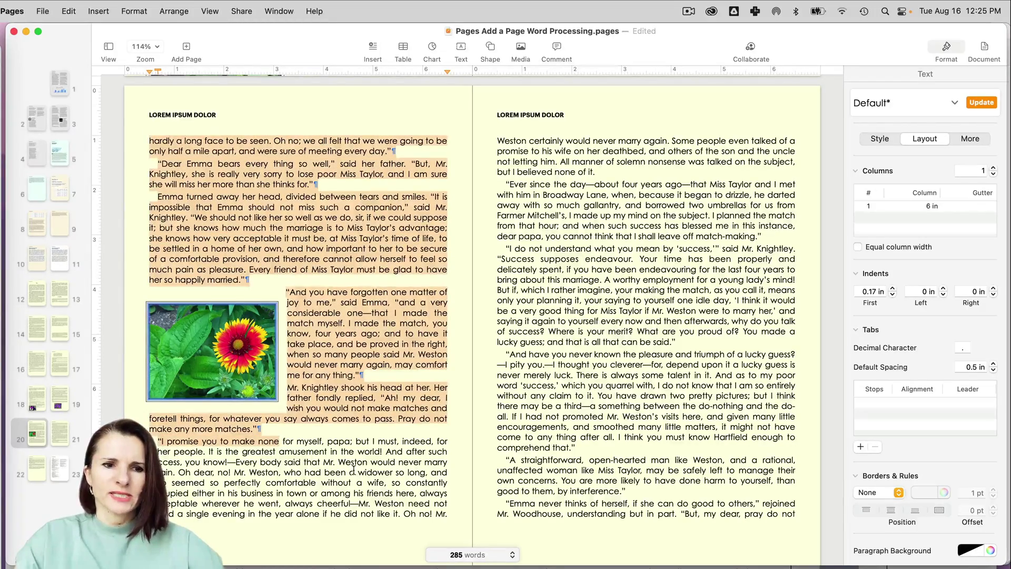
left_click(277, 439)
Step: Delete all text from the start of page 19 ("please; but I cannot possibly say") through the end of the document
scroll(353, 469, "up", 6)
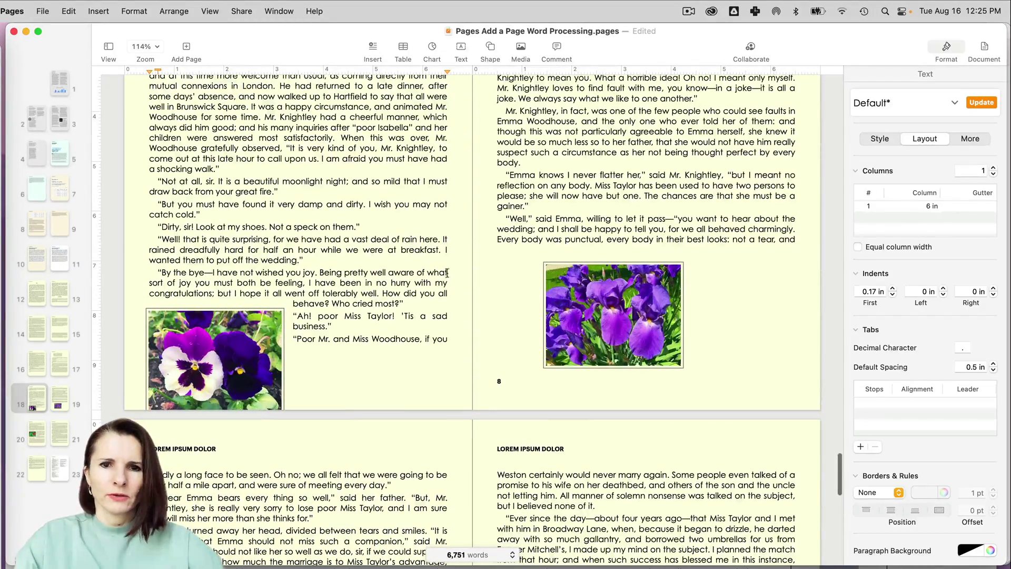
left_click_drag(797, 239, 479, 263)
left_click(497, 491)
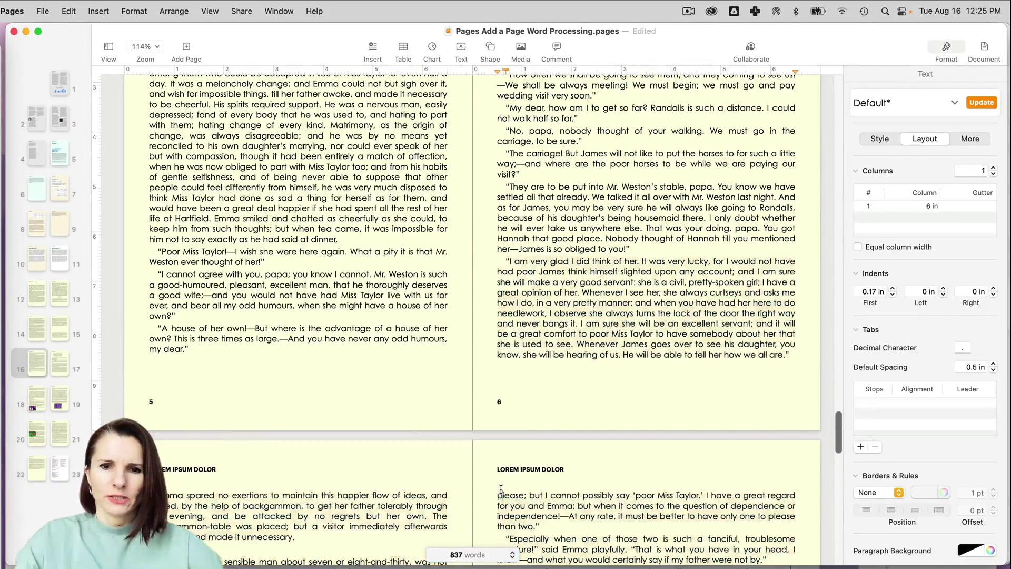
left_click_drag(497, 492, 526, 568)
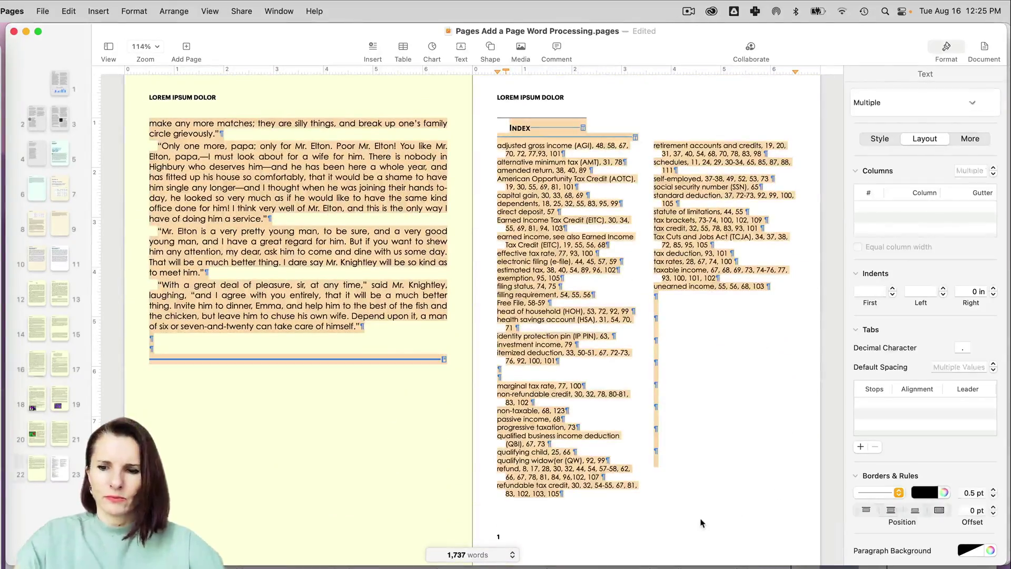
key("BackSpace")
left_click(549, 283)
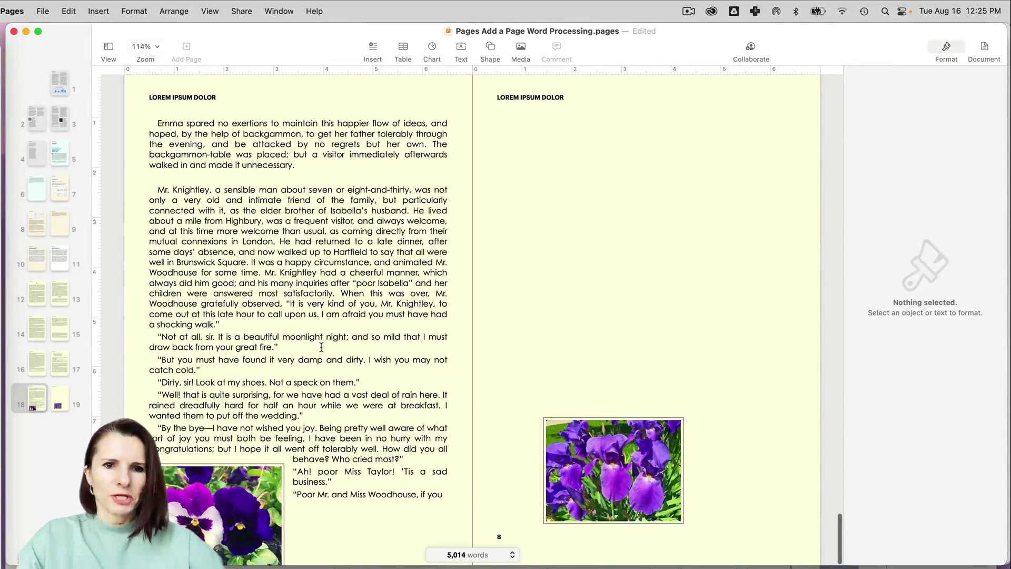
Step: Delete all the text on page 18 together with its pansy picture, and check the remaining pages
left_click_drag(448, 498, 150, 121)
key("BackSpace")
left_click(529, 198)
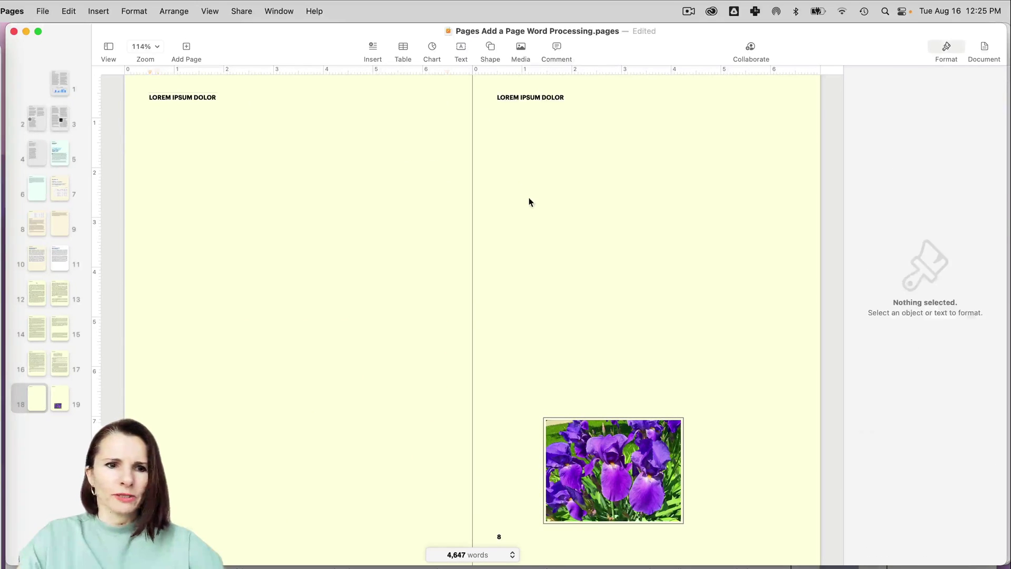
left_click(46, 367)
left_click(65, 399)
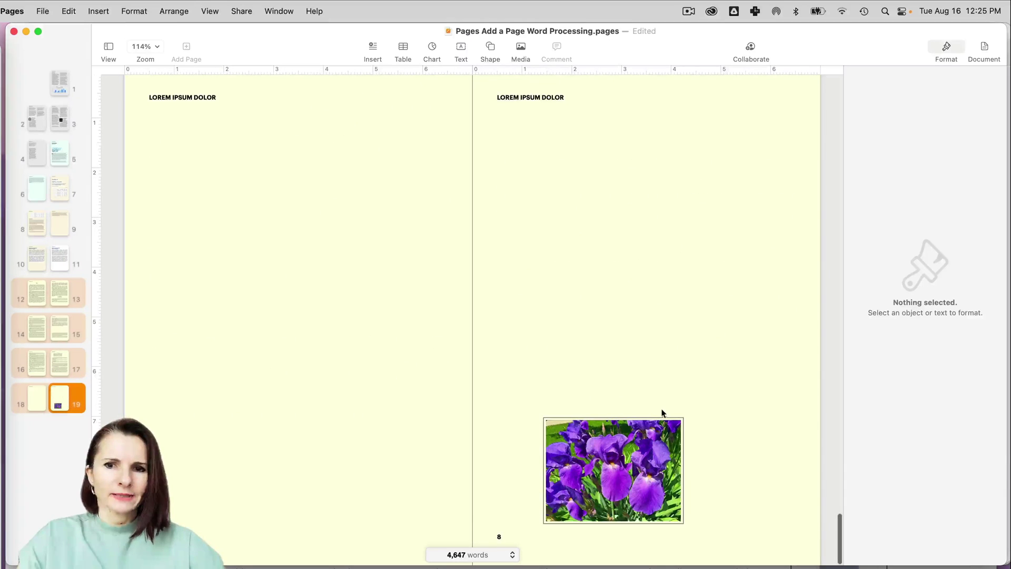
left_click(224, 387)
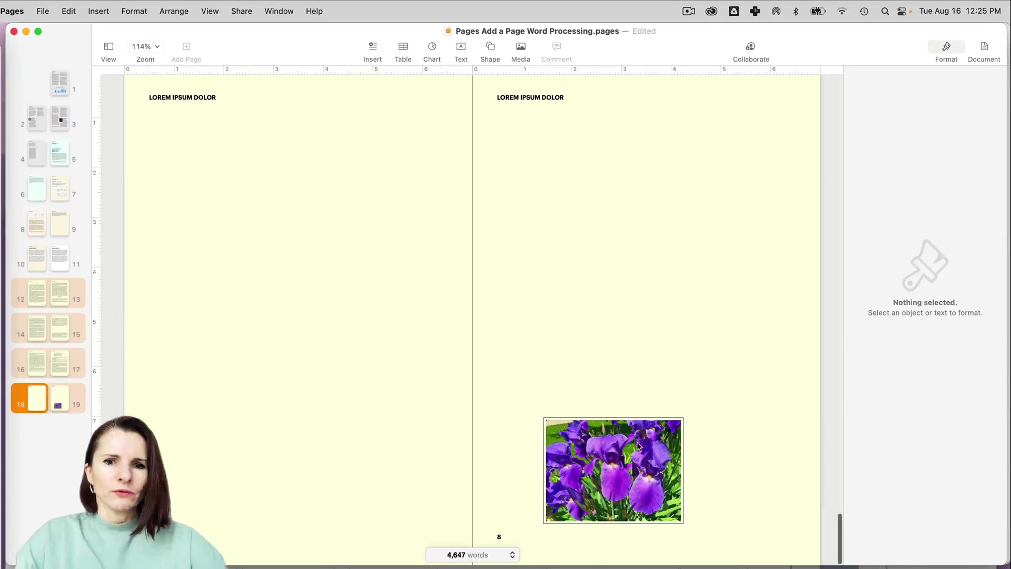
Step: Undo both text deletions and clear the text selection on page 19
key("super+z")
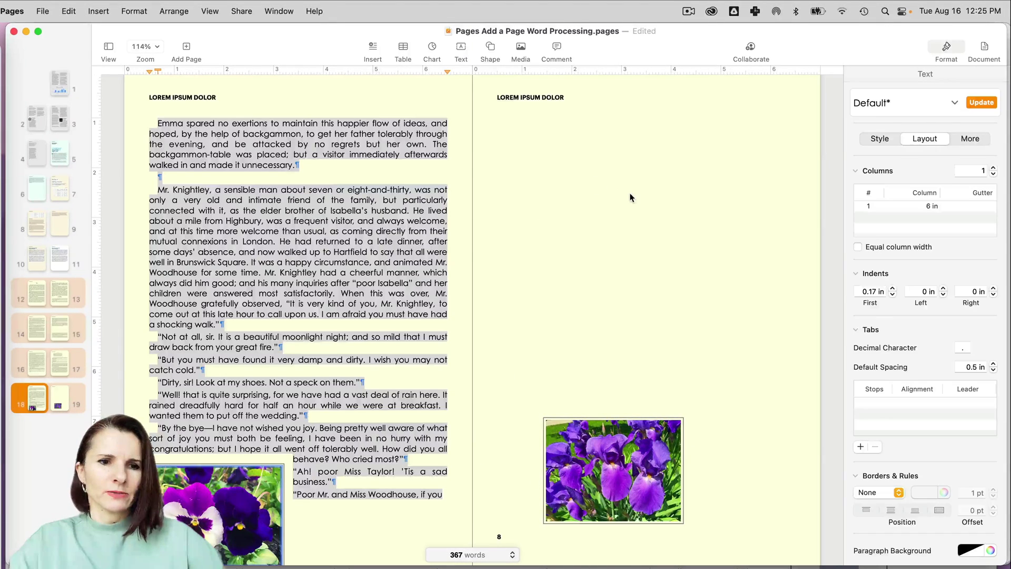
key("super+z")
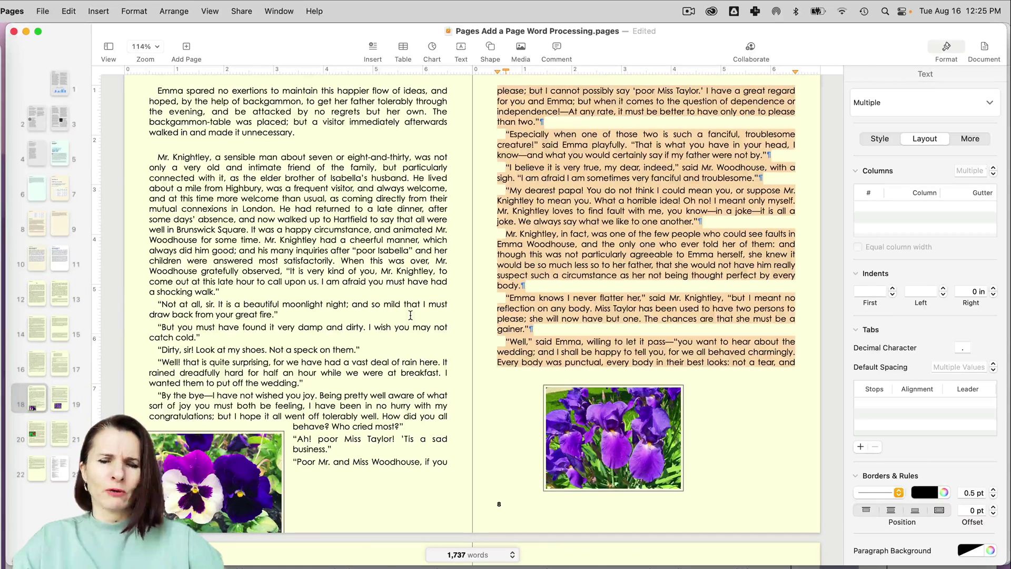
left_click(709, 285)
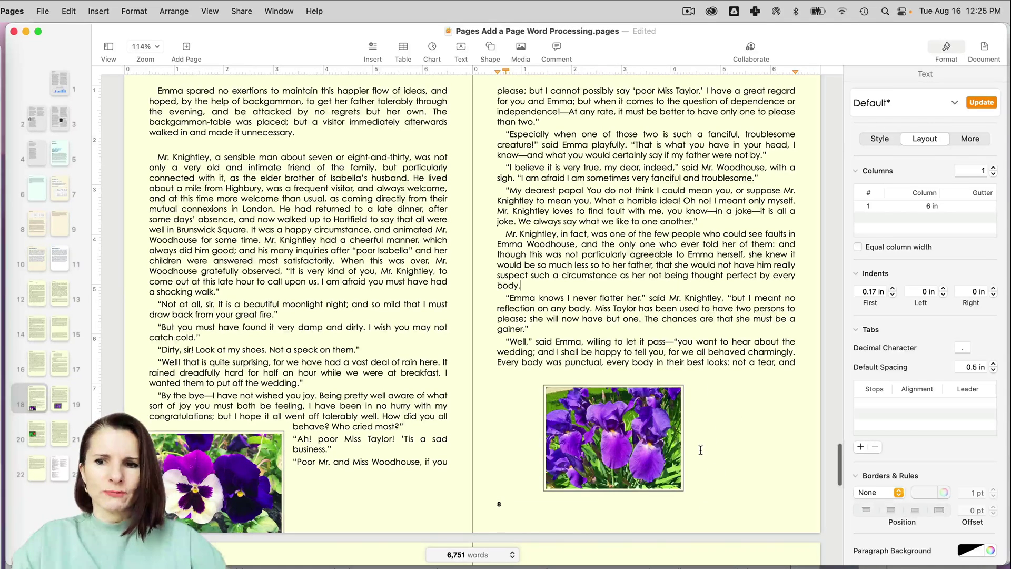
Step: Unlock the purple iris picture on page 19 and deselect it
left_click(622, 450)
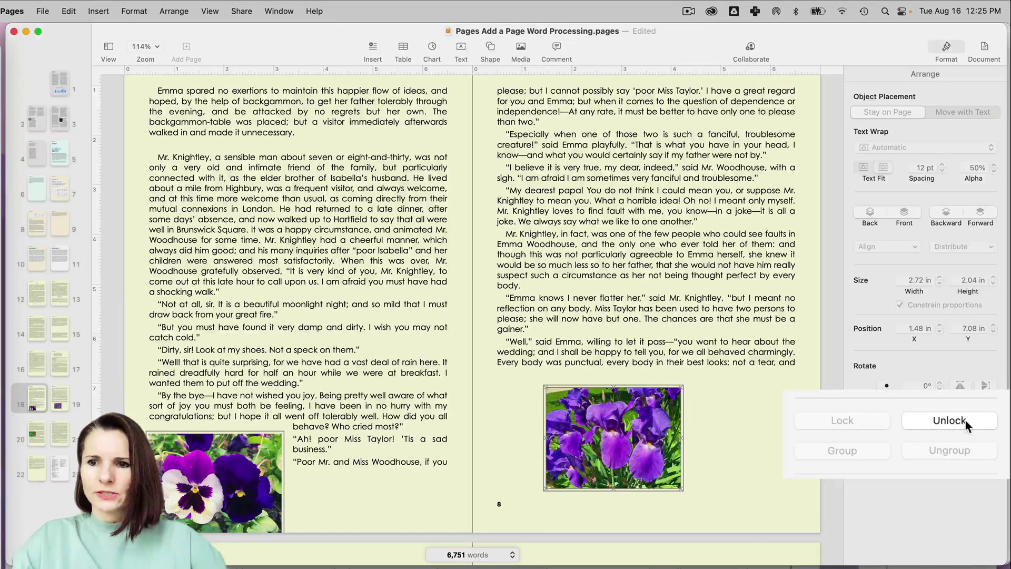
left_click(966, 420)
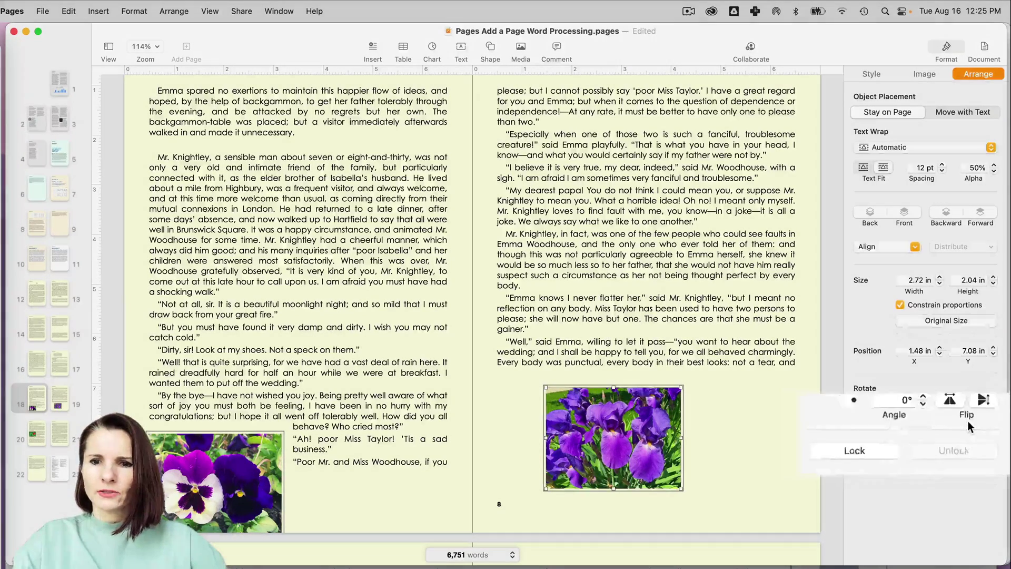
left_click(685, 265)
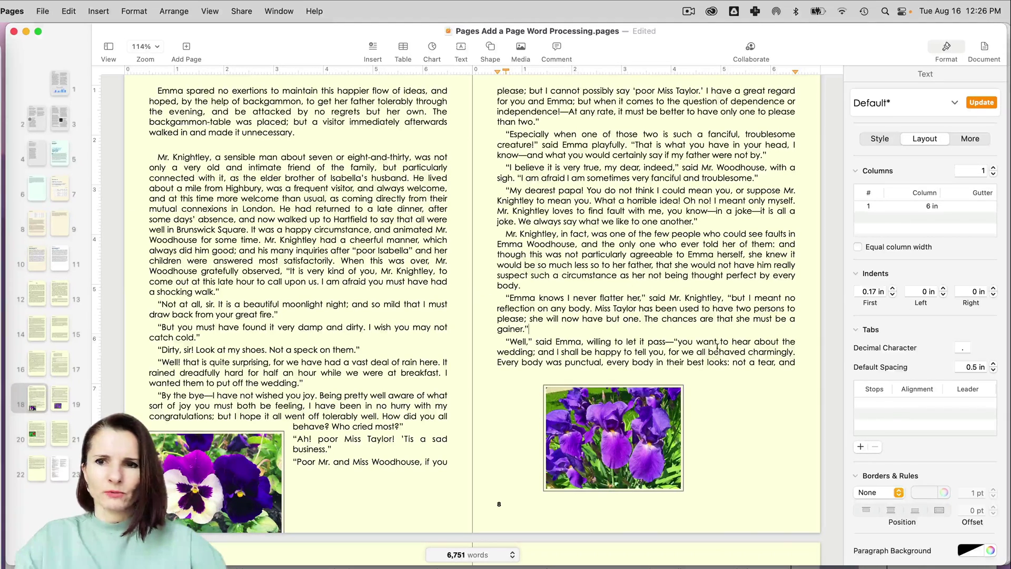
Step: Shift the iris picture slightly up and to the right on page 19, to about X 1.54 in, Y 7.03 in
left_click(663, 416)
scroll(729, 325, "down", 2)
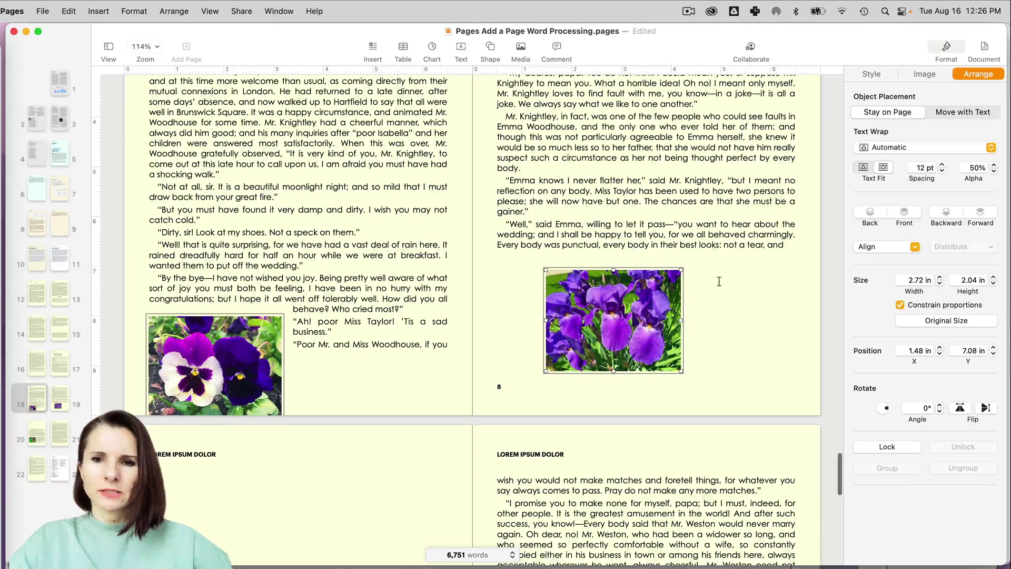
scroll(722, 291, "up", 1)
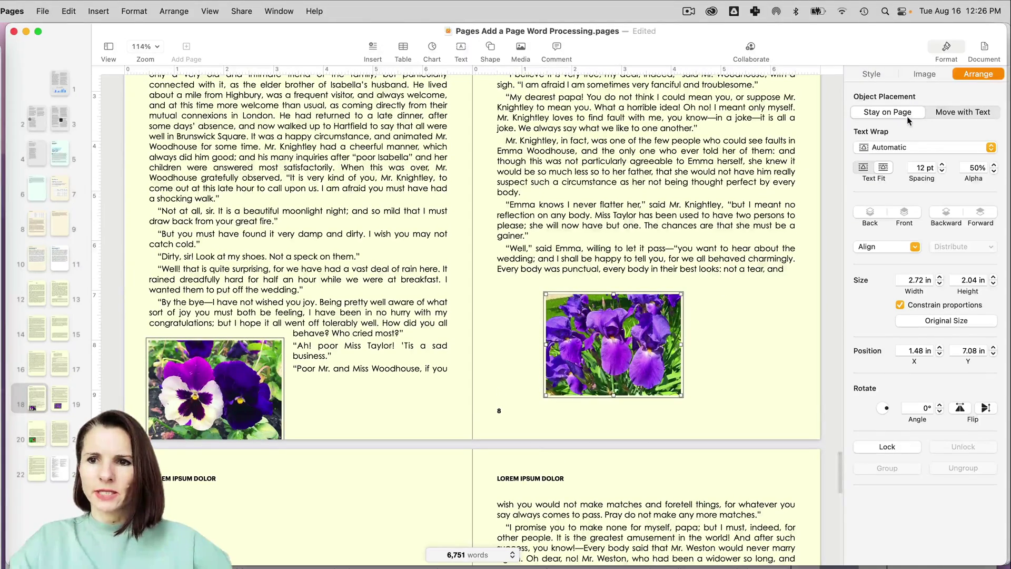
left_click(627, 520)
mouse_move(621, 352)
left_mouse_down()
mouse_move(619, 255)
mouse_move(625, 349)
left_mouse_up()
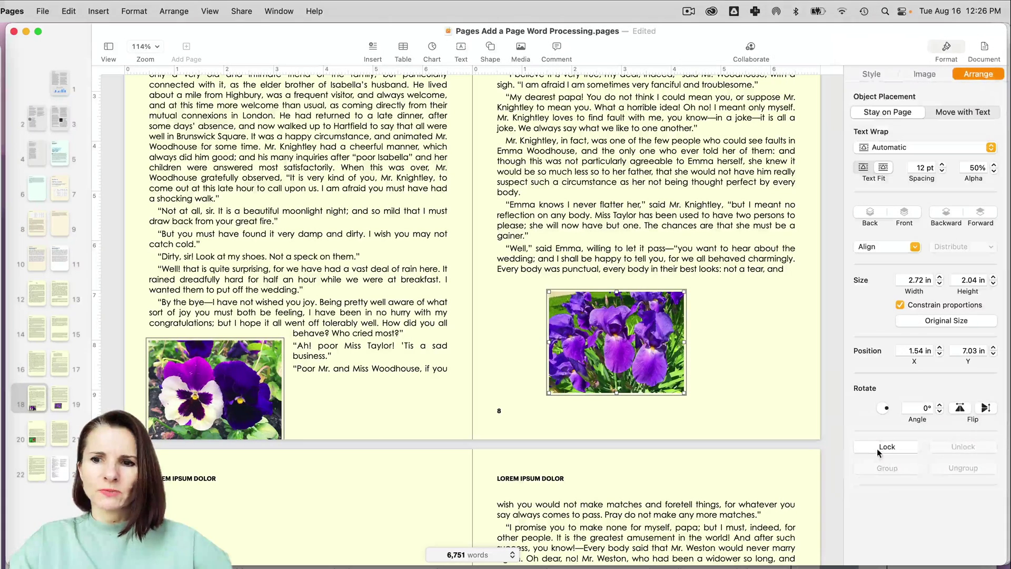
Step: Lock the iris picture at its shifted position, and unlock it again
left_click(839, 442)
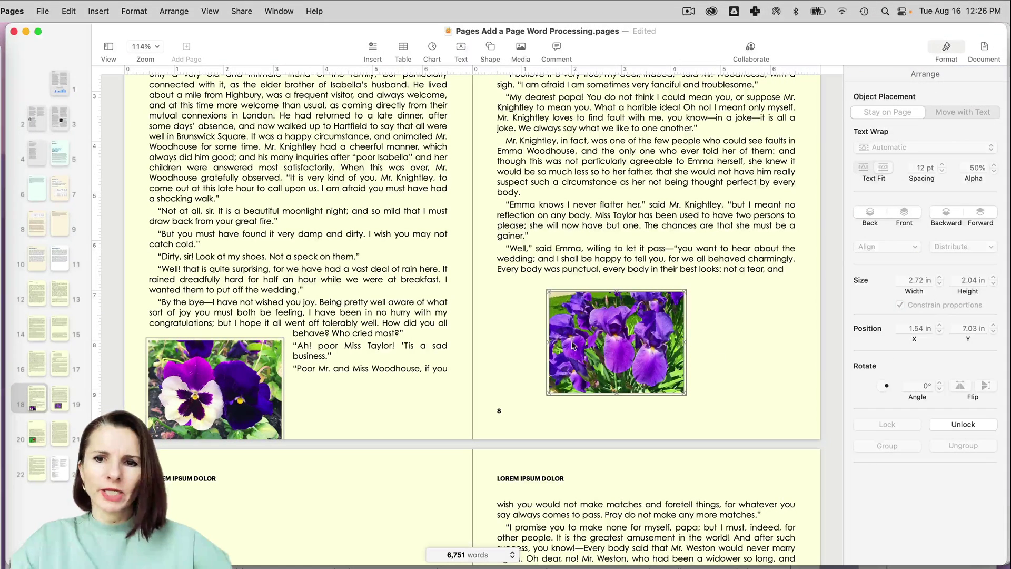
left_click(965, 424)
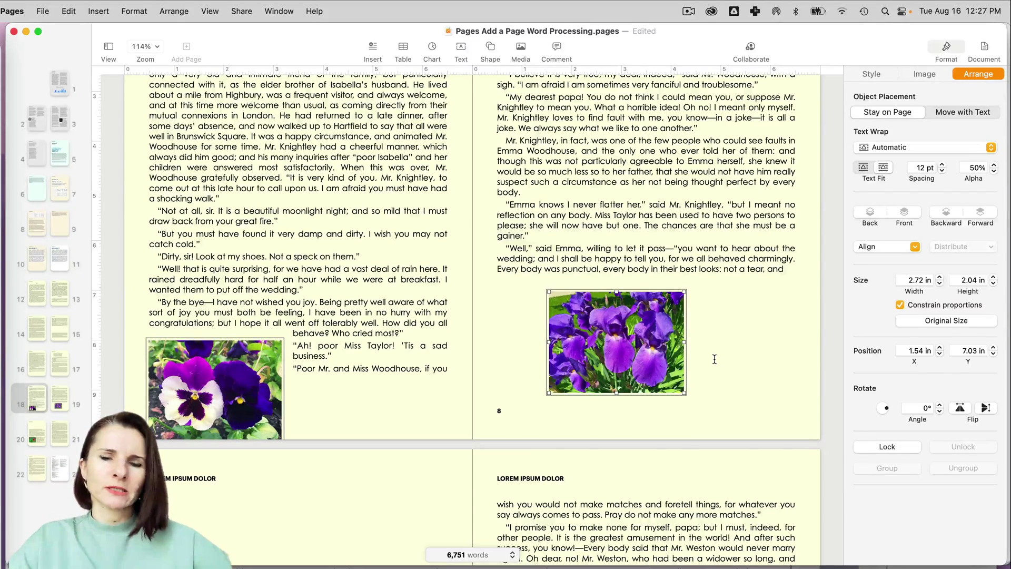
Step: Move the iris picture further right toward the middle of page 19, deselect it and view pages 20 and 21
scroll(715, 359, "down", 3)
left_click(725, 287)
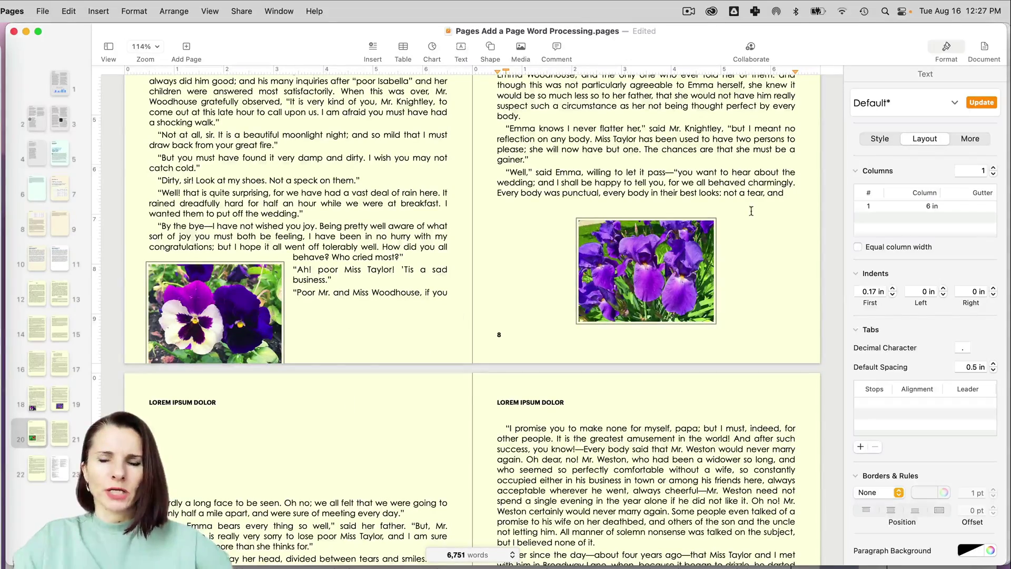
scroll(751, 209, "down", 15)
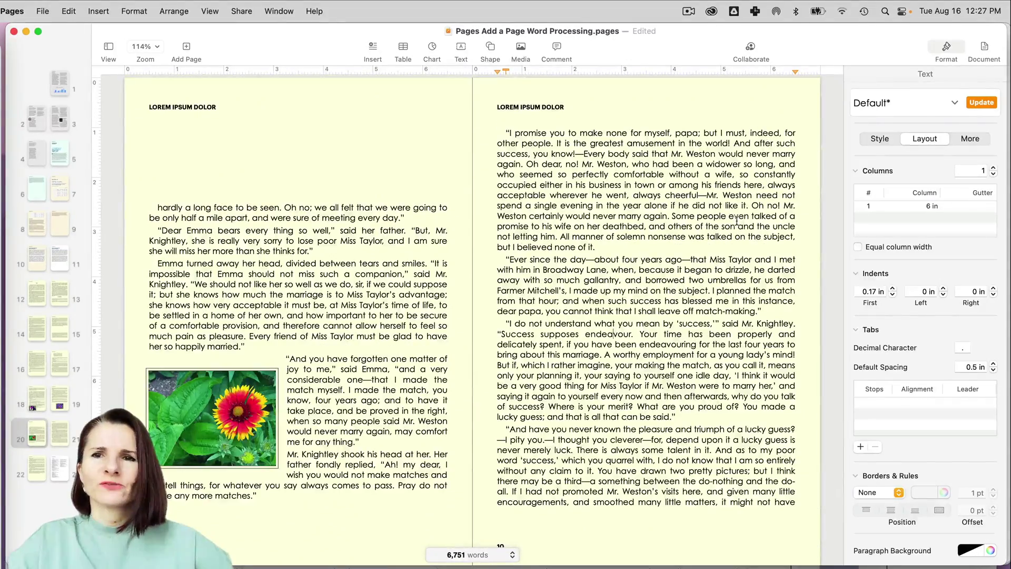